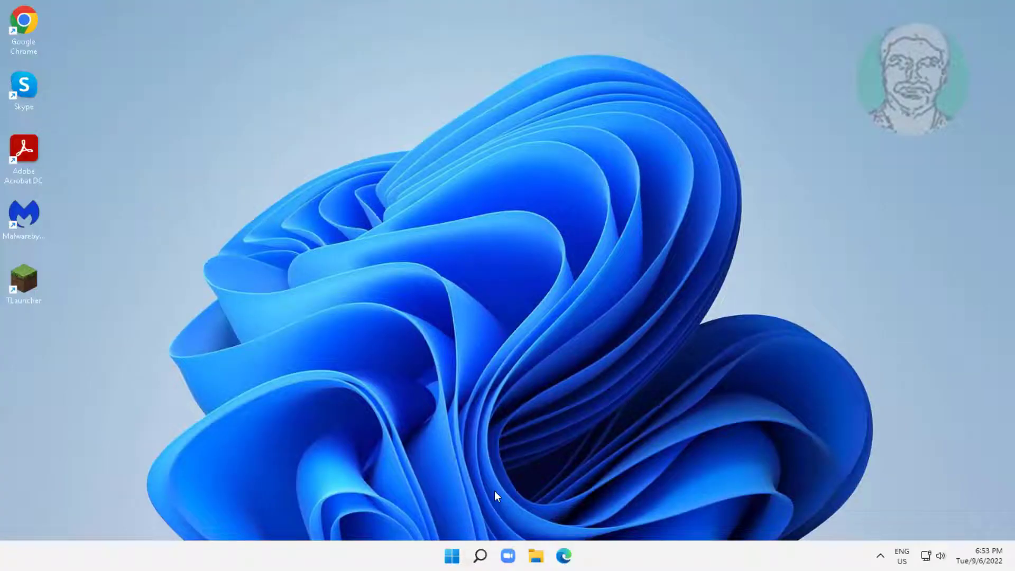
# Search for cmd, run Command Prompt as administrator and approve the User Account Control prompt
pyautogui.click(481, 560)
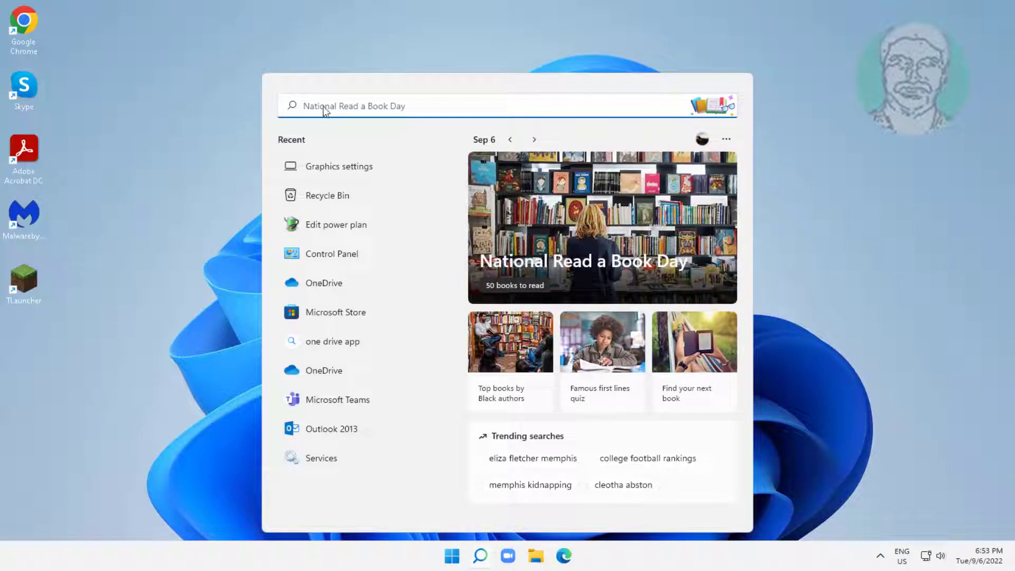
pyautogui.write('cmd')
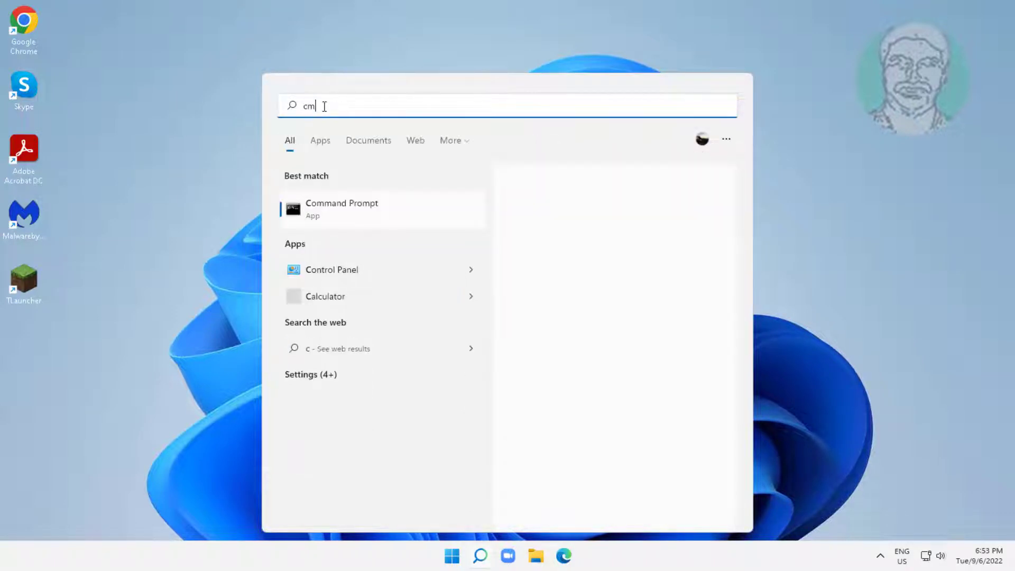
pyautogui.rightClick(353, 198)
pyautogui.click(419, 214)
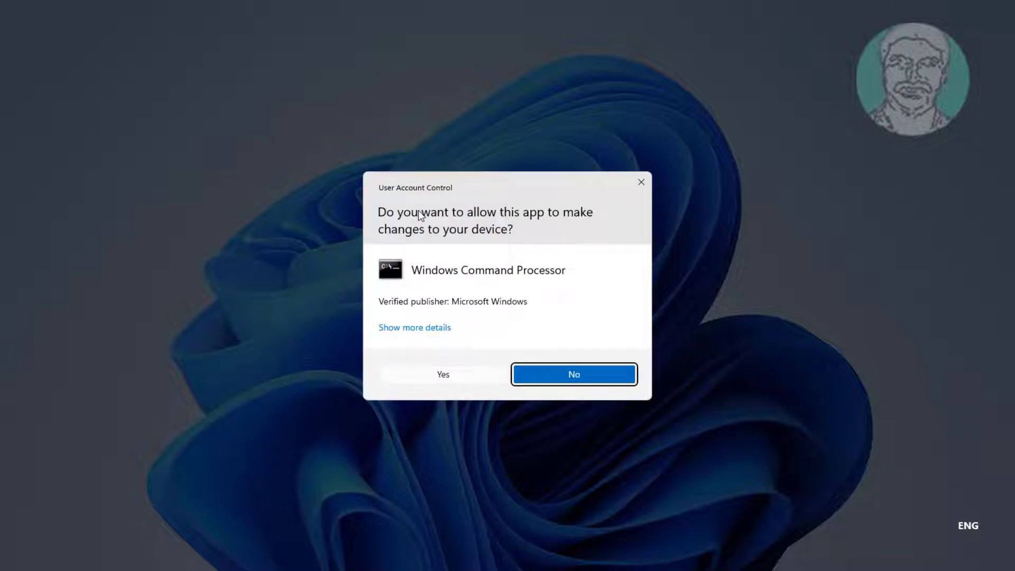
pyautogui.click(452, 380)
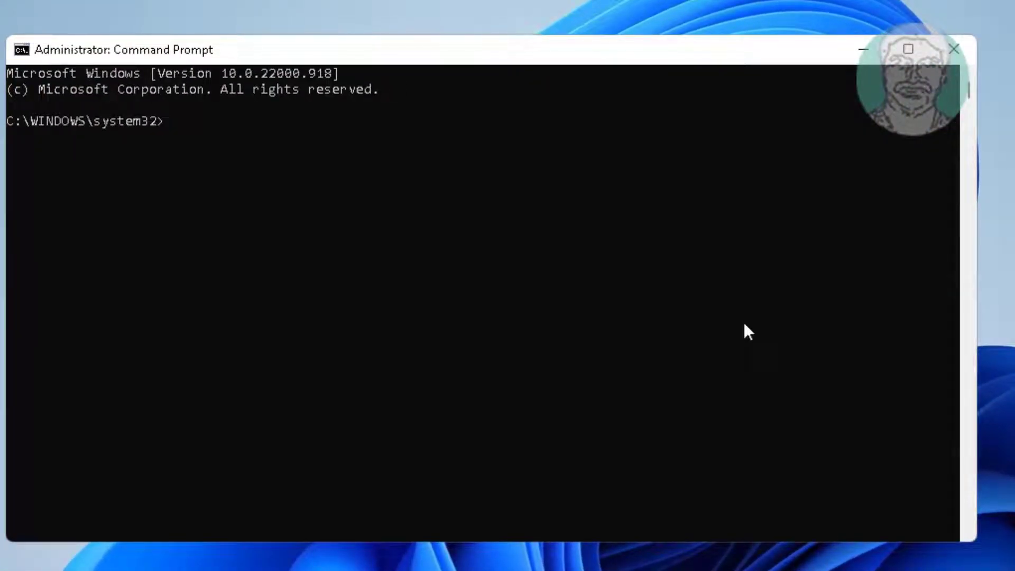
# Run netsh int ip reset, netsh winsock reset and ipconfig /flushdns, then exit Command Prompt
pyautogui.write('netsh int ip reset')
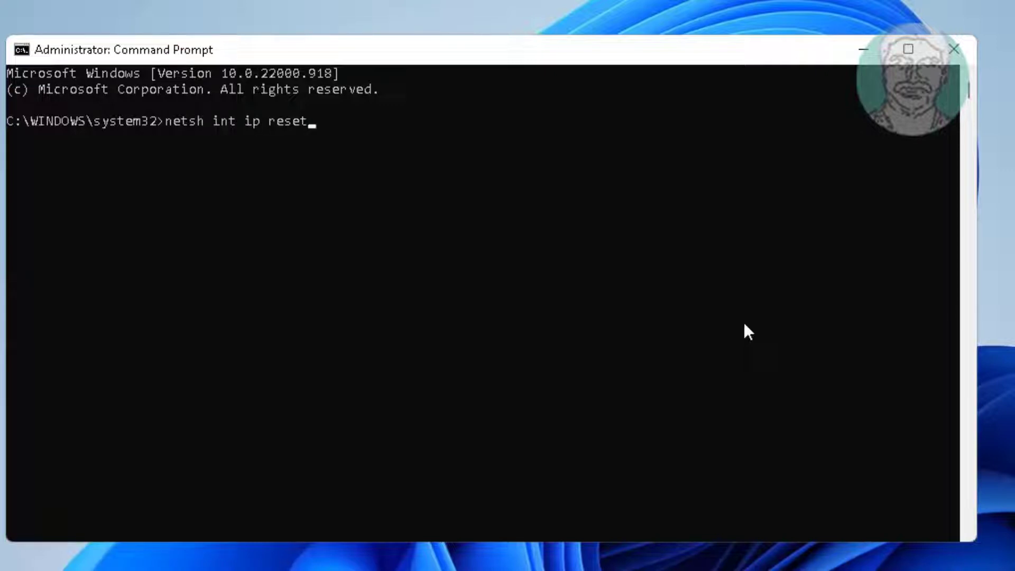
pyautogui.press('Return')
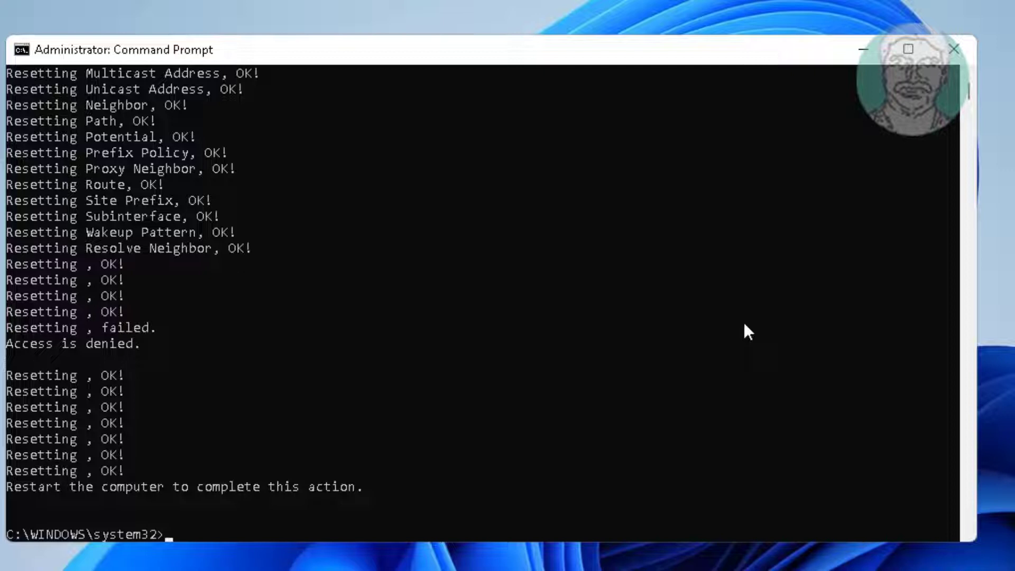
pyautogui.write('netsh winsock reset')
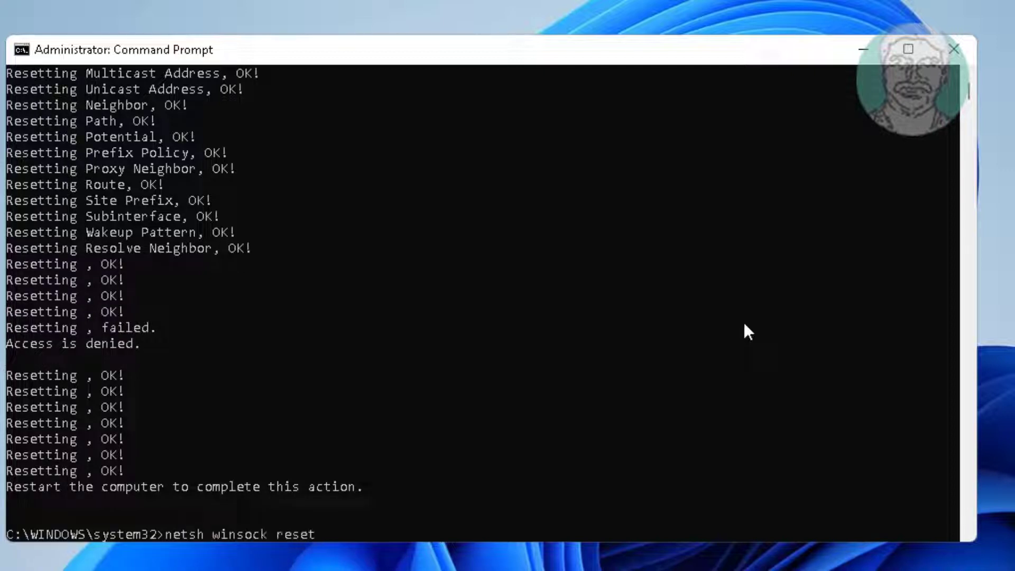
pyautogui.press('Return')
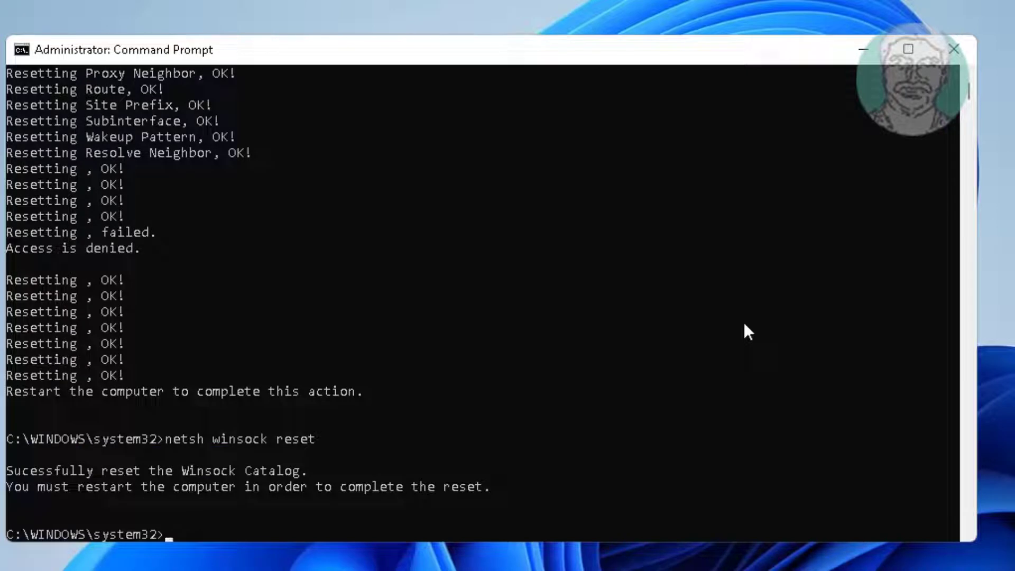
pyautogui.write('ipconfig /flushdns')
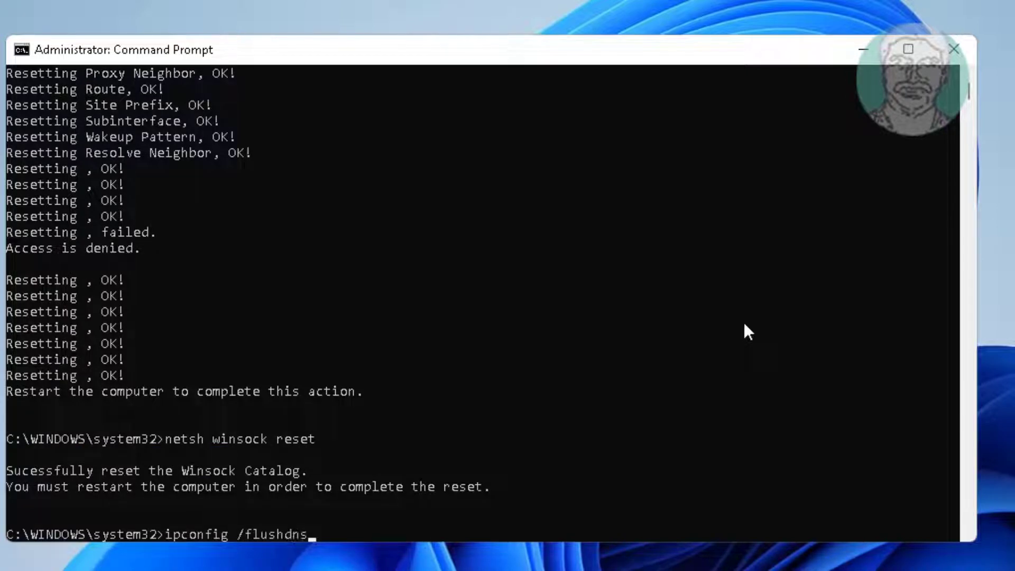
pyautogui.press('Return')
pyautogui.write('exit')
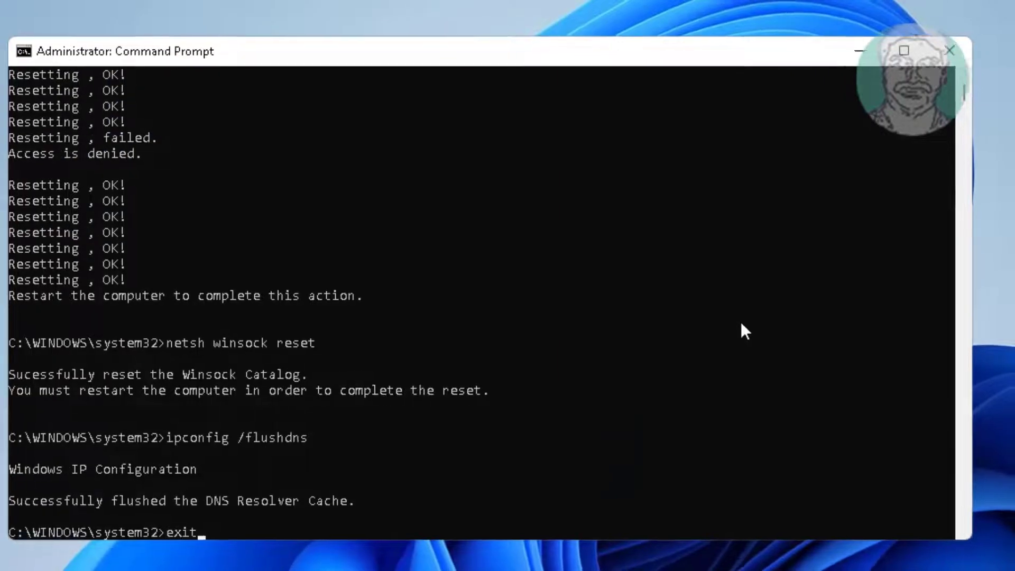
pyautogui.press('Return')
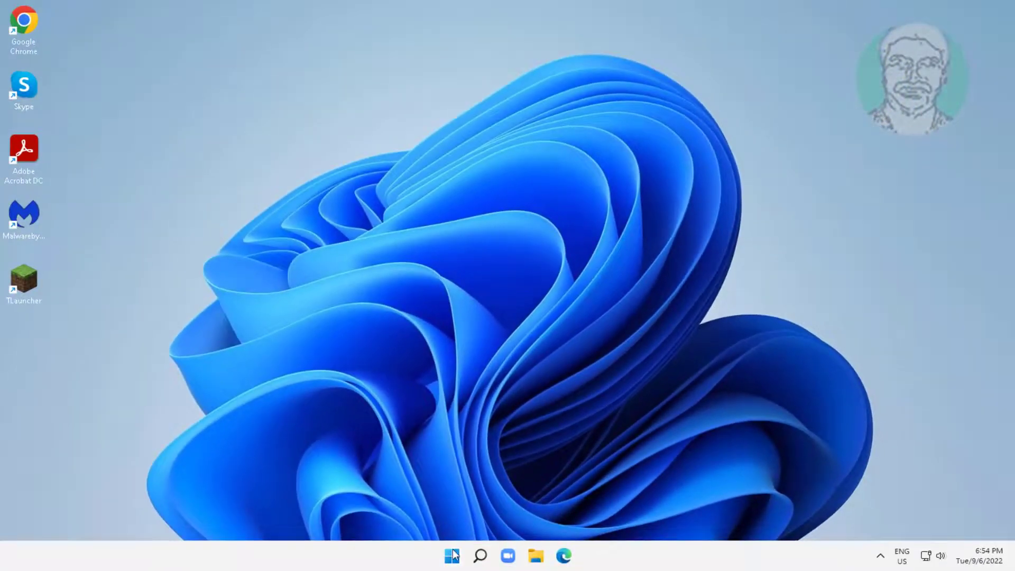
# Search for 'control panel' and open the Control Panel best match
pyautogui.click(452, 555)
pyautogui.click(667, 510)
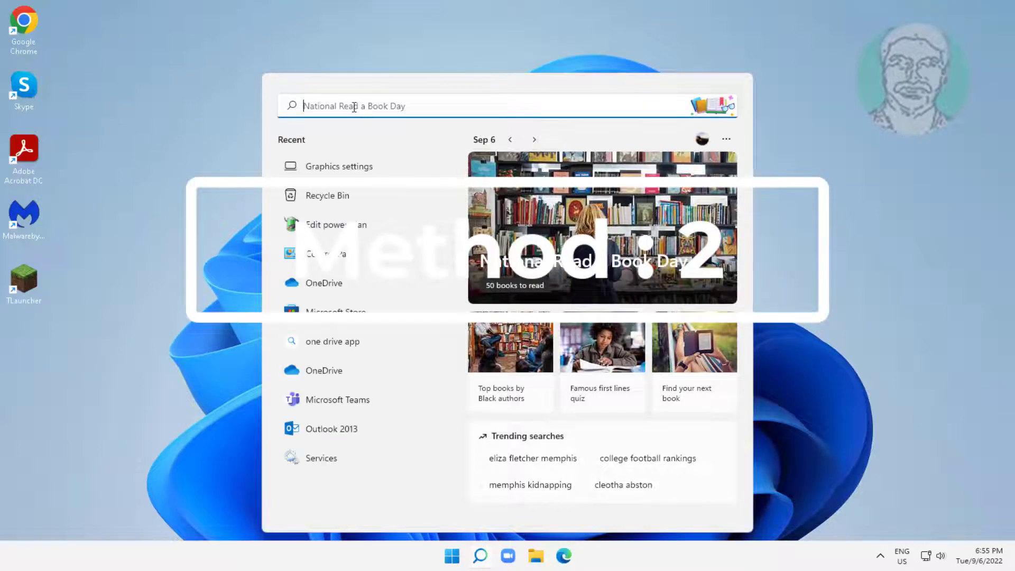
pyautogui.write('control ')
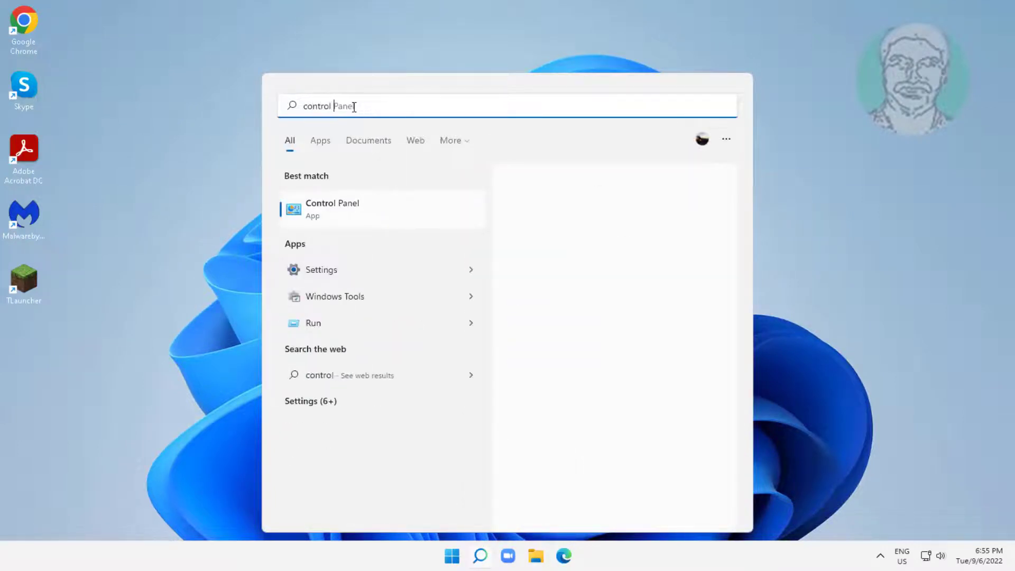
pyautogui.write('panel')
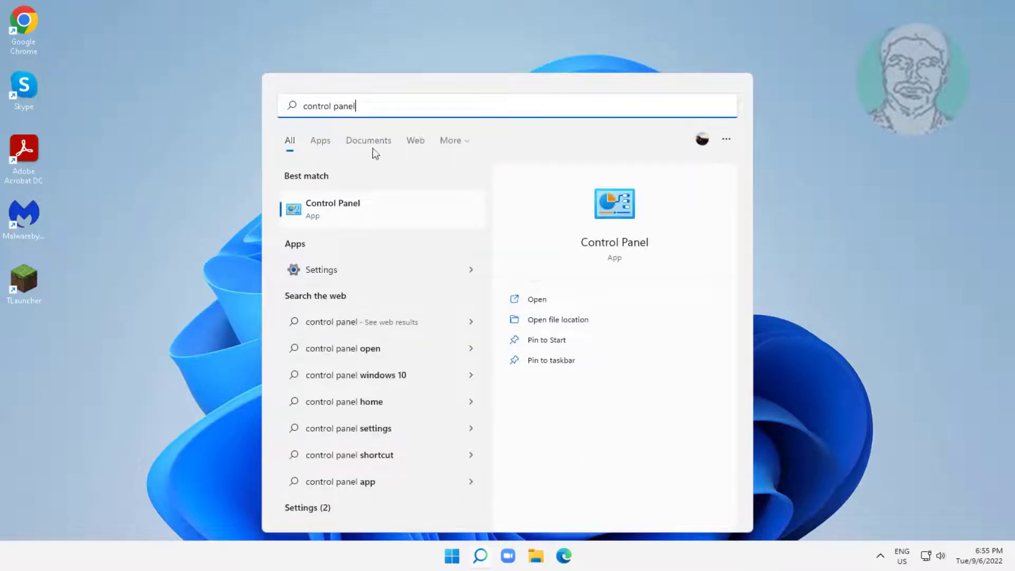
pyautogui.click(359, 210)
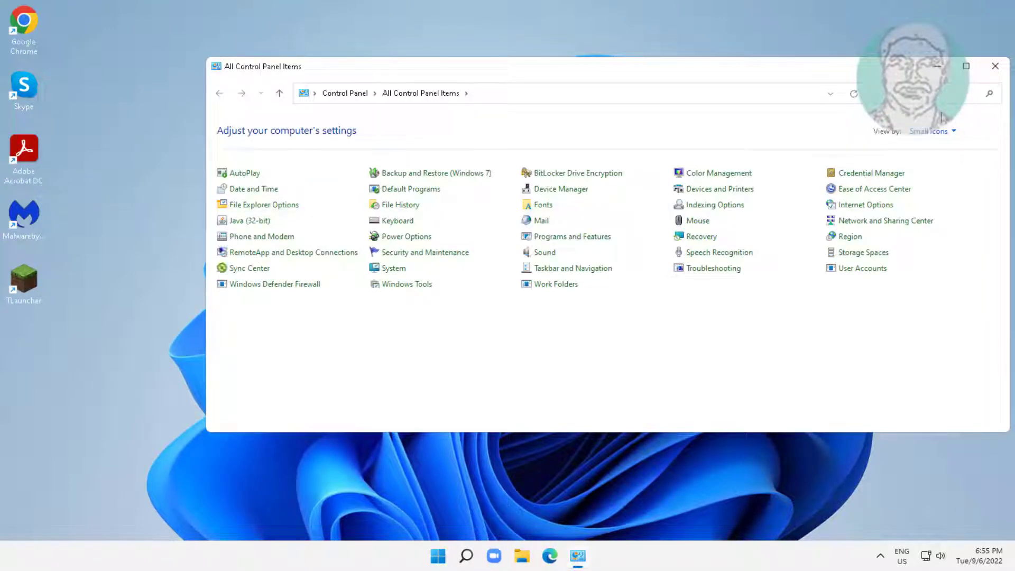
# Open the Ethernet0 Properties dialog from Network and Sharing Center
pyautogui.click(893, 226)
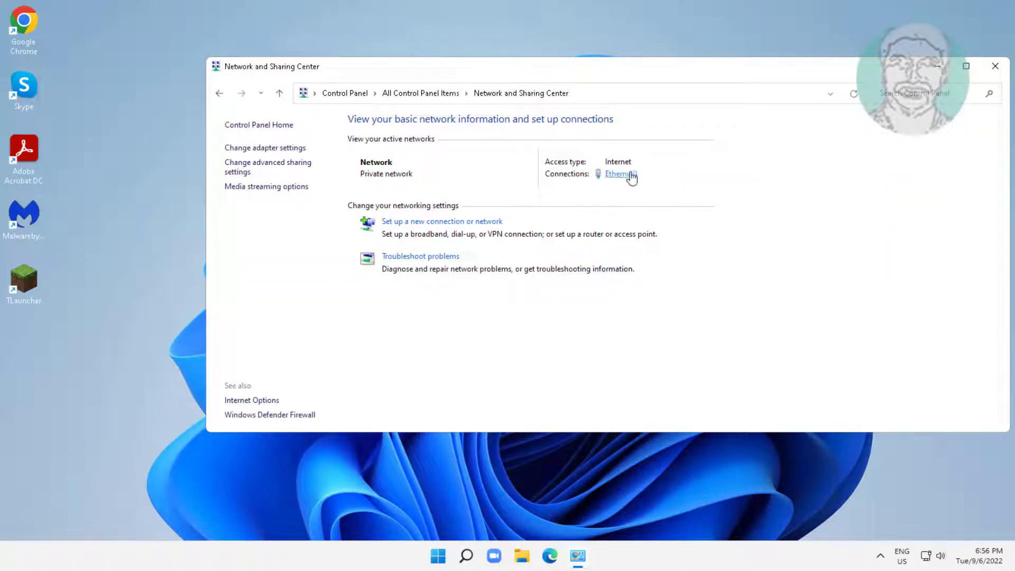
pyautogui.click(631, 176)
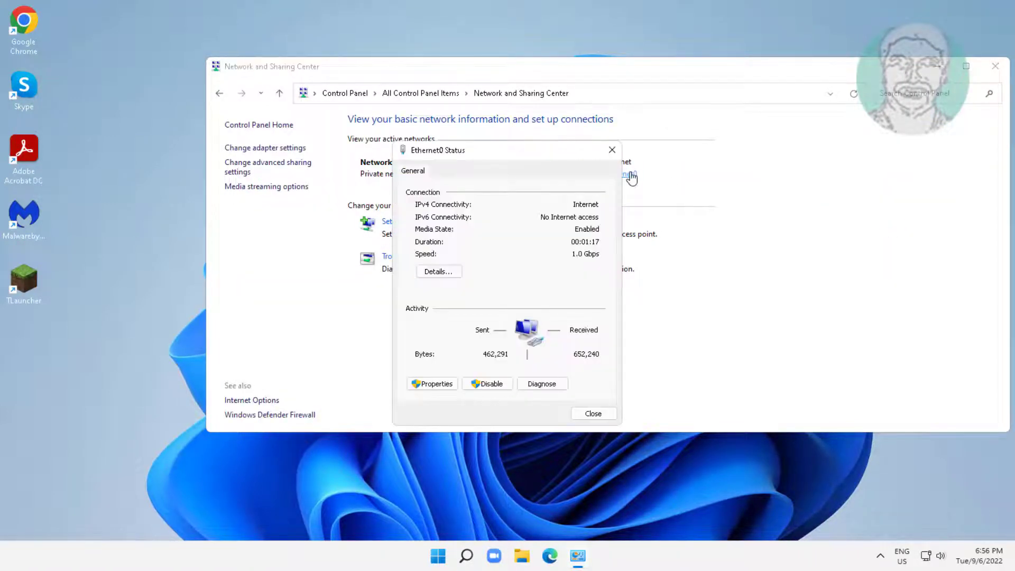
pyautogui.click(440, 389)
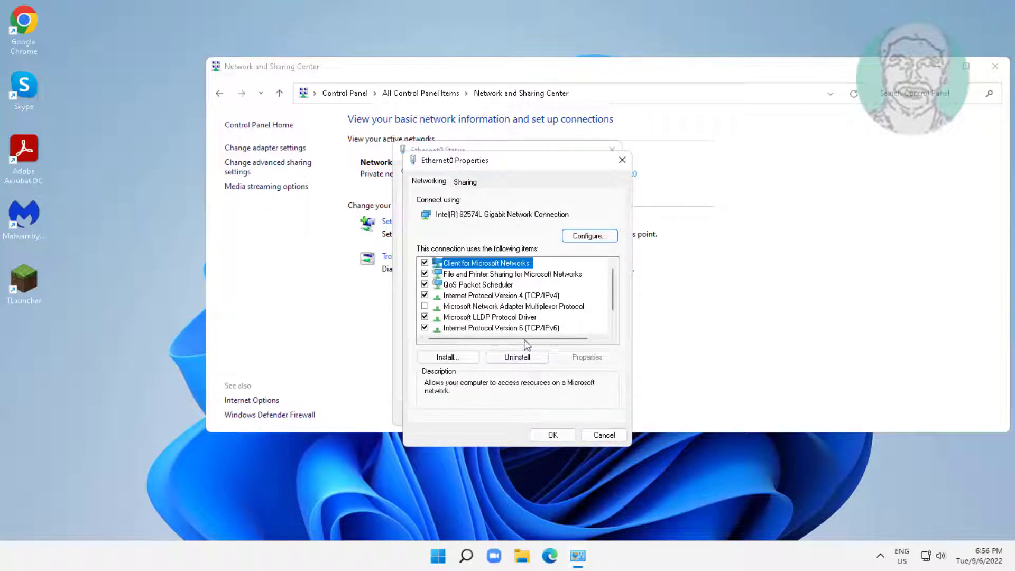
# Set Ethernet0's IPv4 DNS servers to 1.1.1.1 preferred and 1.0.0.1 alternate, and save
pyautogui.click(516, 296)
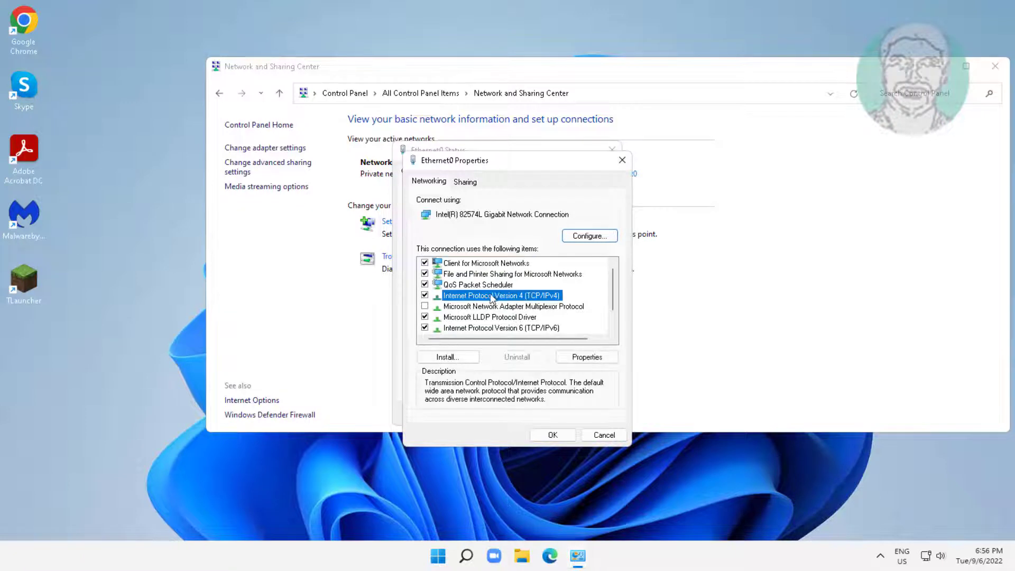
pyautogui.click(569, 364)
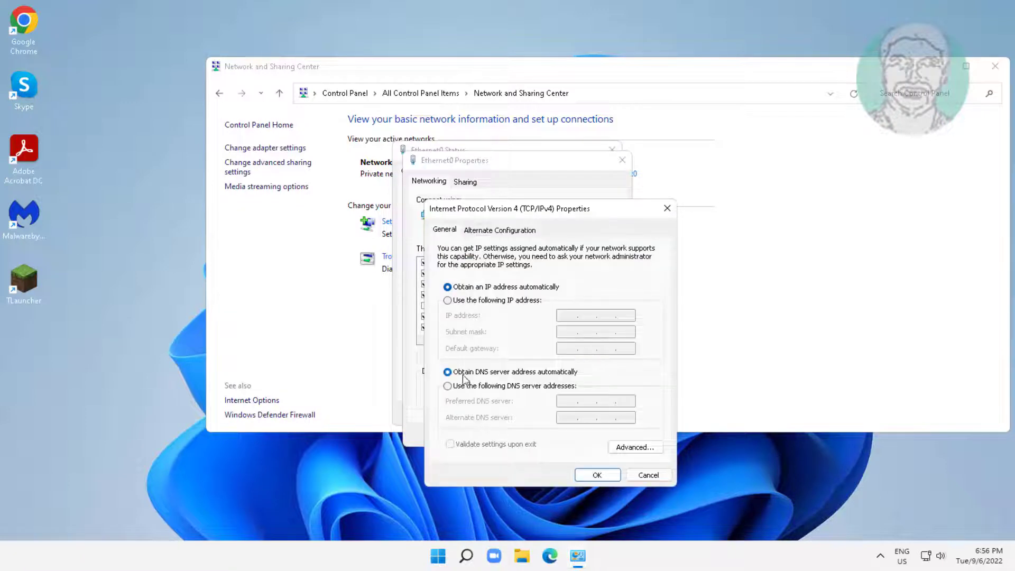
pyautogui.click(457, 387)
pyautogui.write('1.1.1.1')
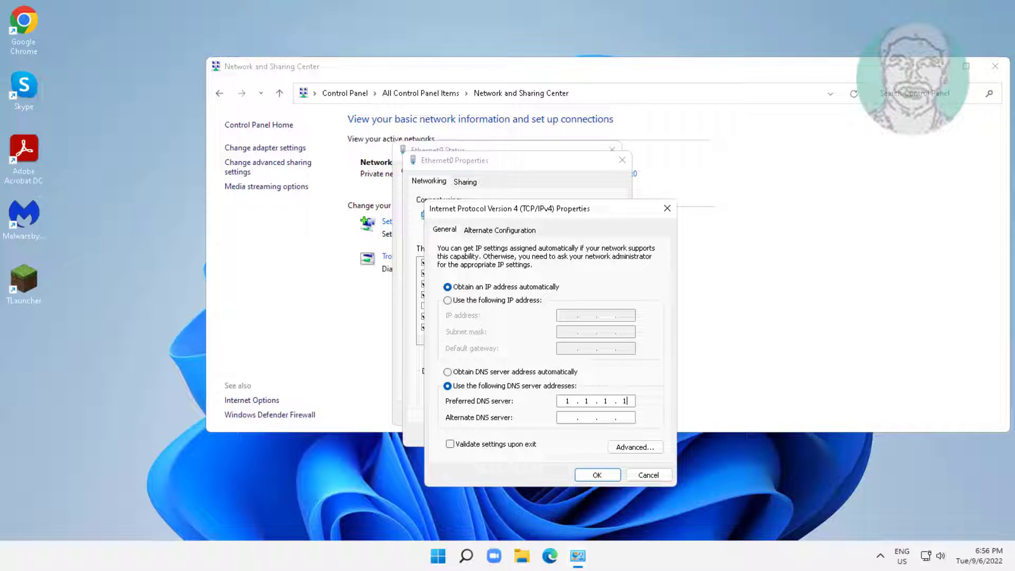
pyautogui.click(572, 421)
pyautogui.write('1.0.0.1')
pyautogui.click(604, 480)
# Close the Ethernet0 properties, Ethernet0 status and Network and Sharing Center windows
pyautogui.click(555, 435)
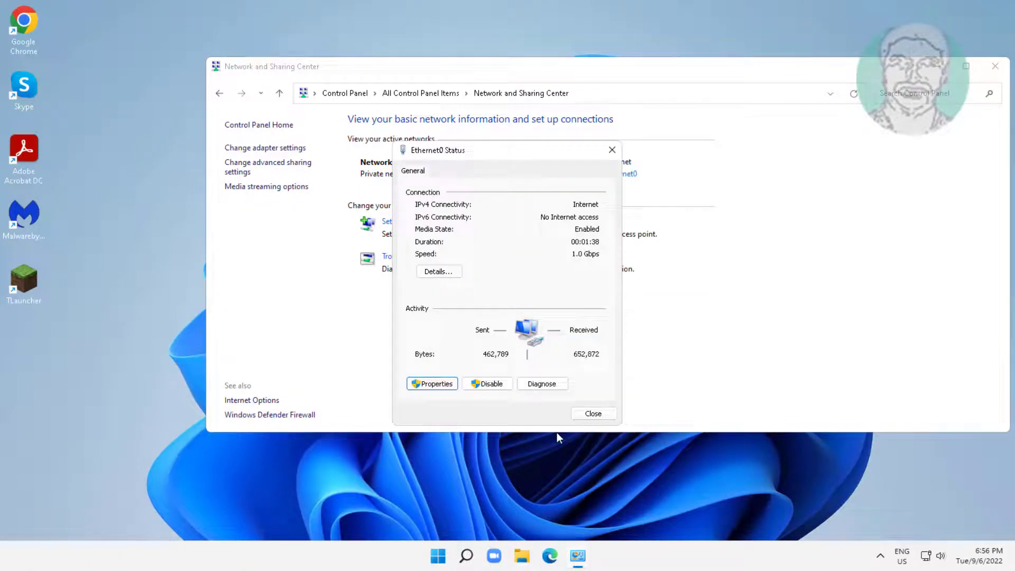
pyautogui.click(594, 414)
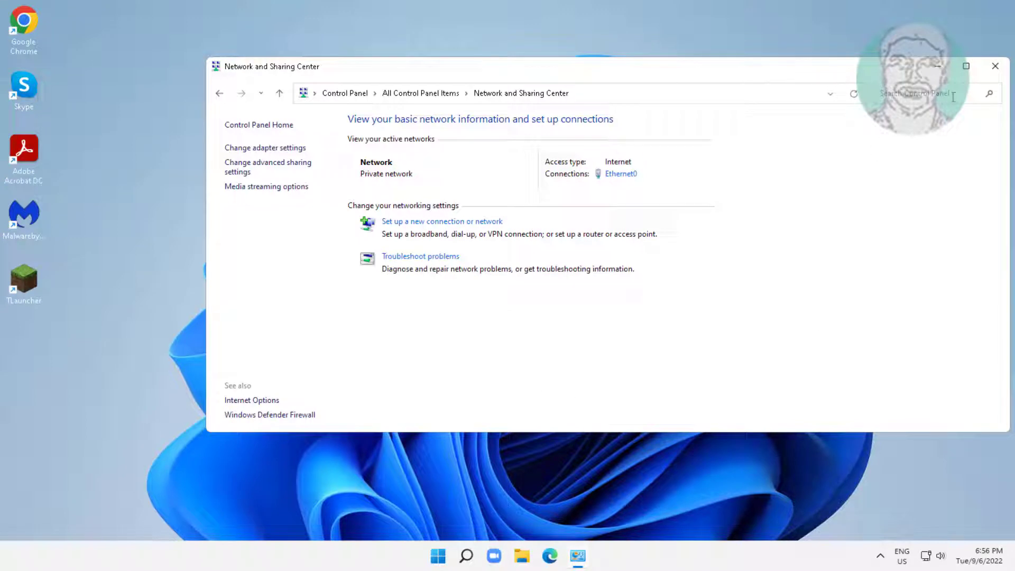
pyautogui.click(1005, 66)
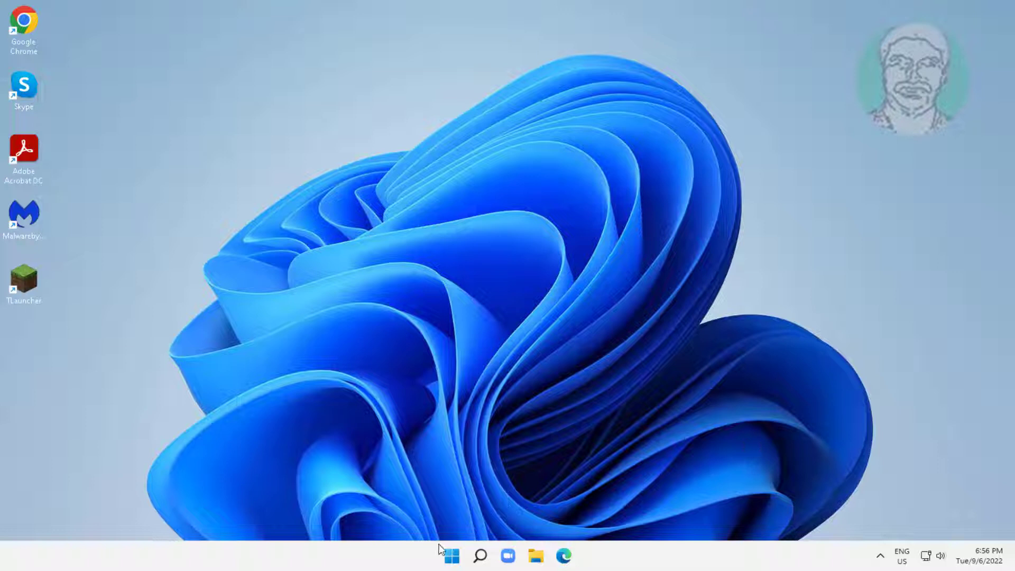
# Run Network reset from Settings' Network & internet advanced settings and confirm it
pyautogui.click(451, 555)
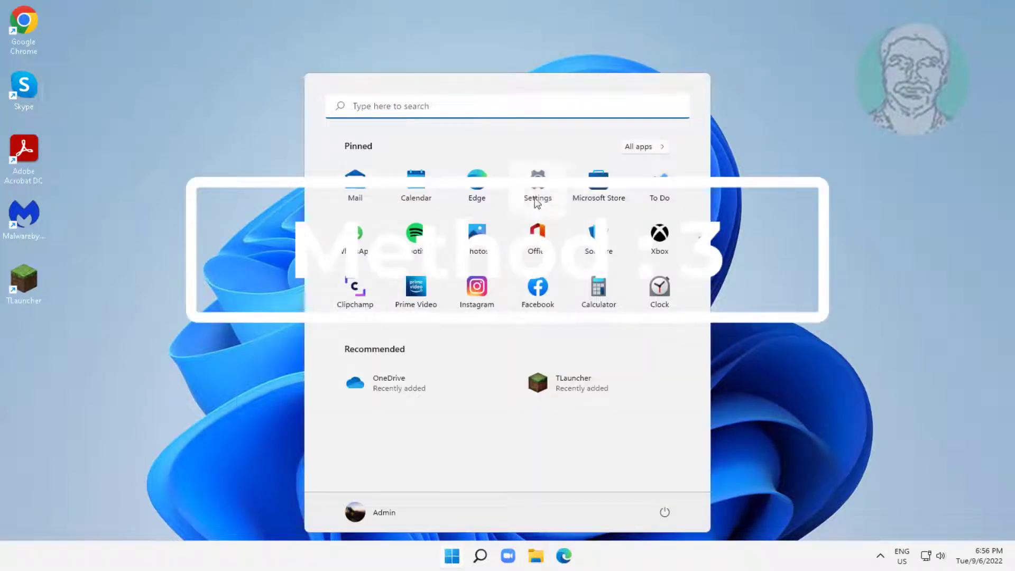
pyautogui.click(537, 203)
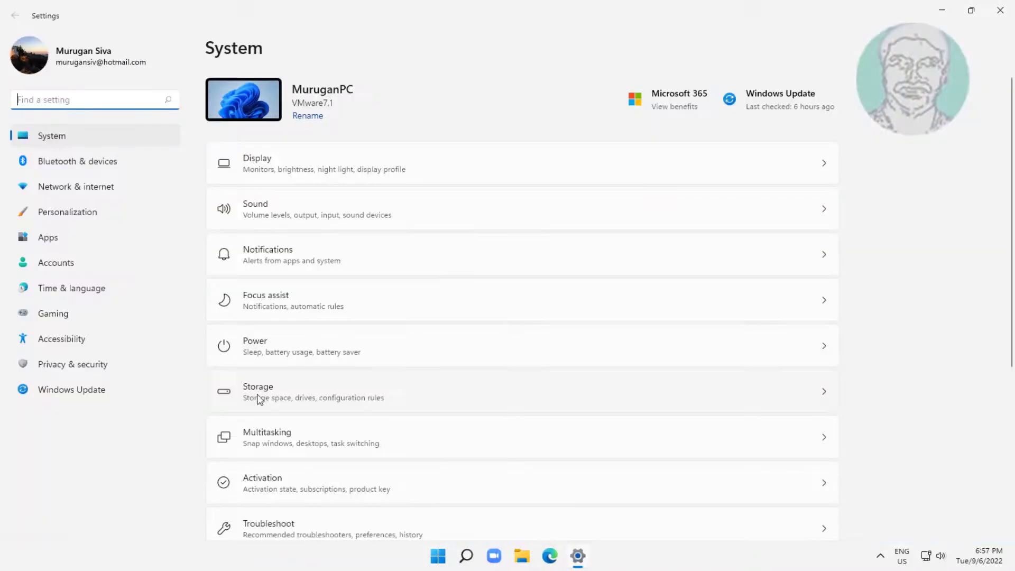
pyautogui.click(105, 186)
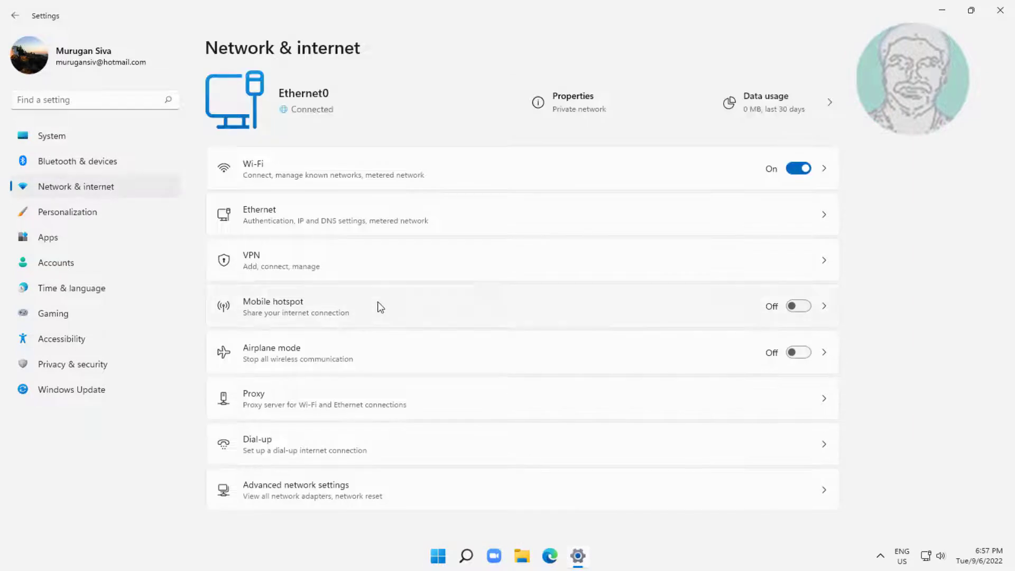
pyautogui.click(346, 496)
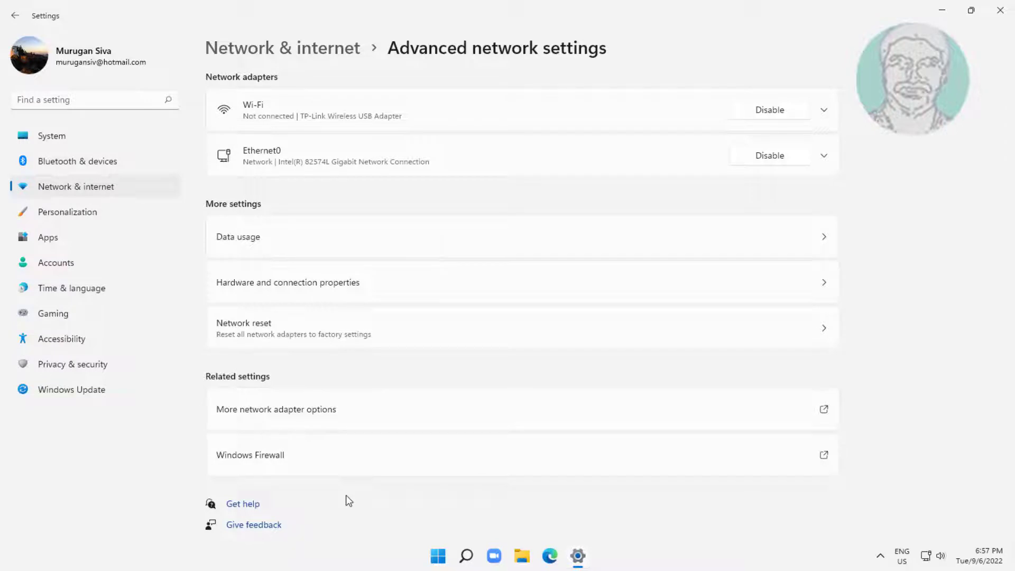
pyautogui.click(329, 333)
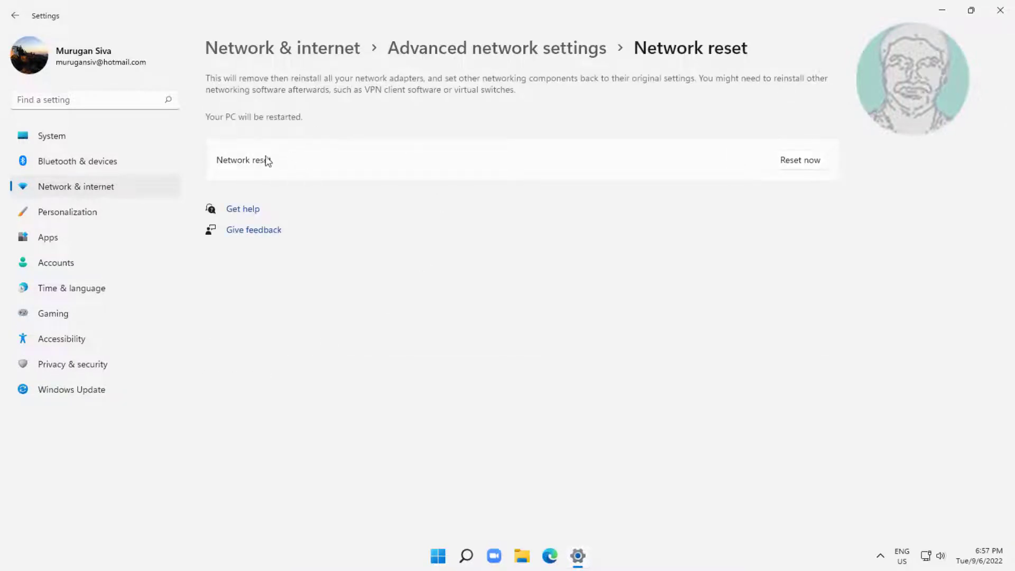
pyautogui.click(786, 168)
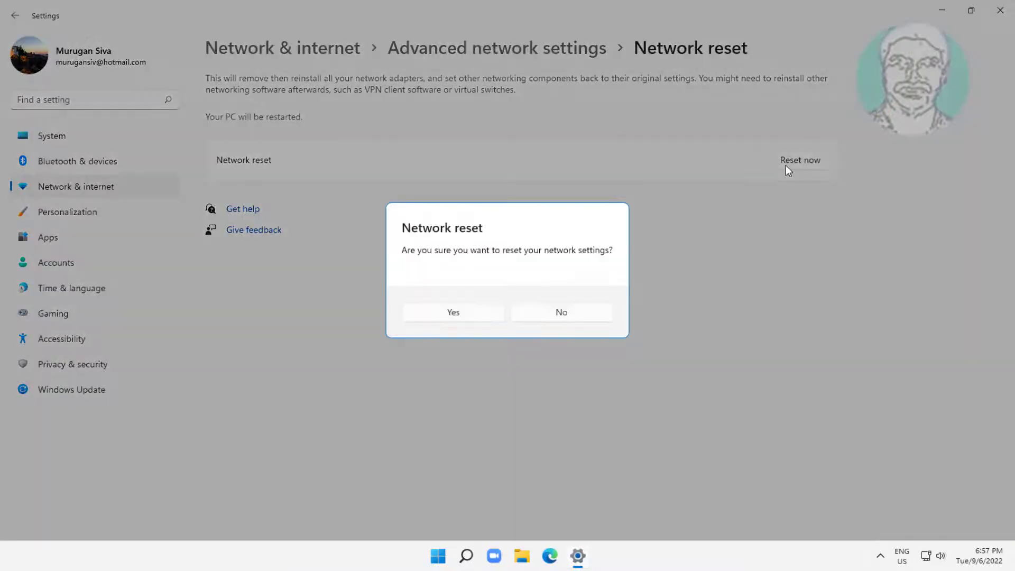
pyautogui.click(475, 319)
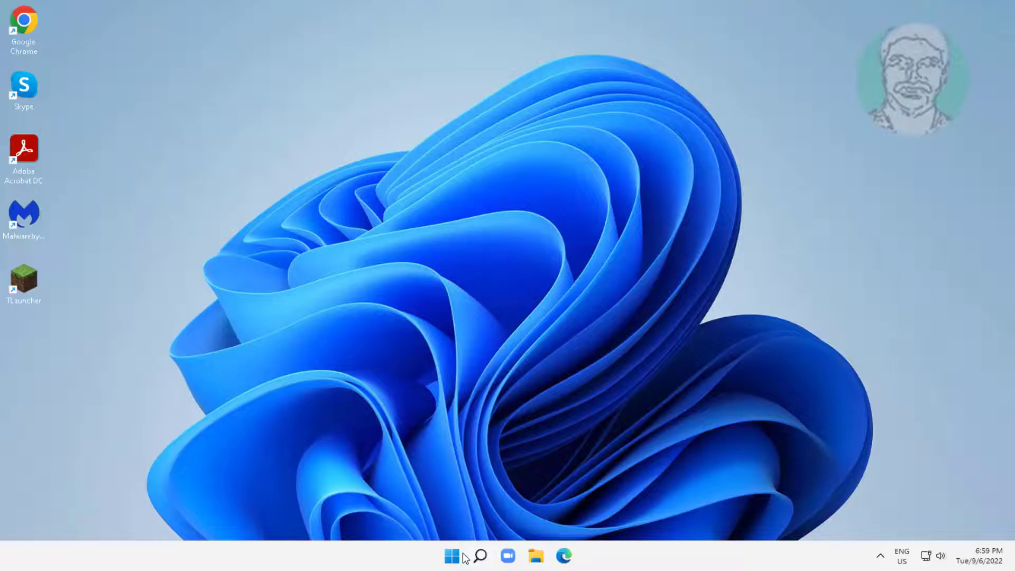
# Uninstall the TP-Link Wireless USB Adapter under Network adapters, then close Device Manager and open Start
pyautogui.rightClick(452, 557)
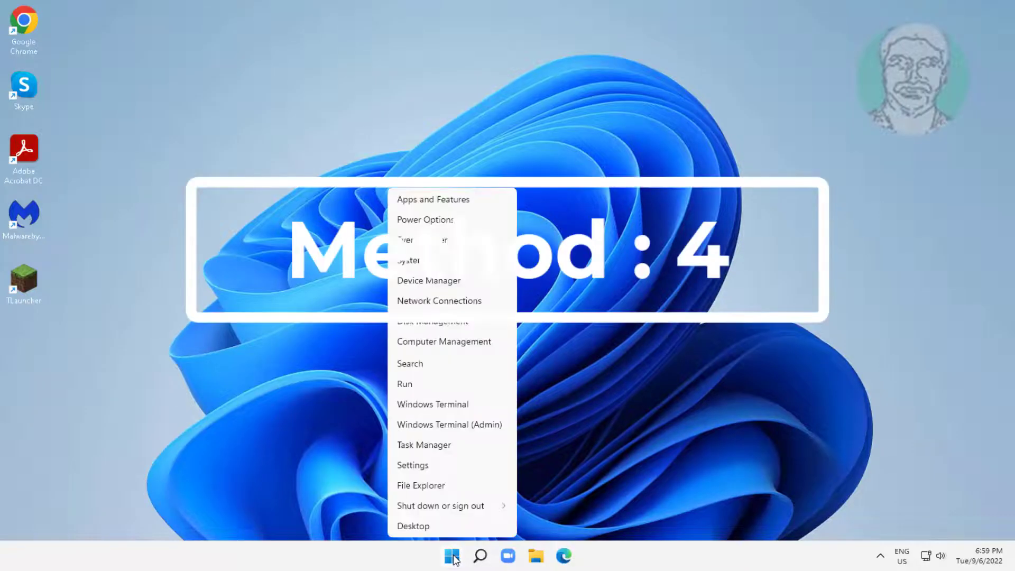
pyautogui.click(437, 282)
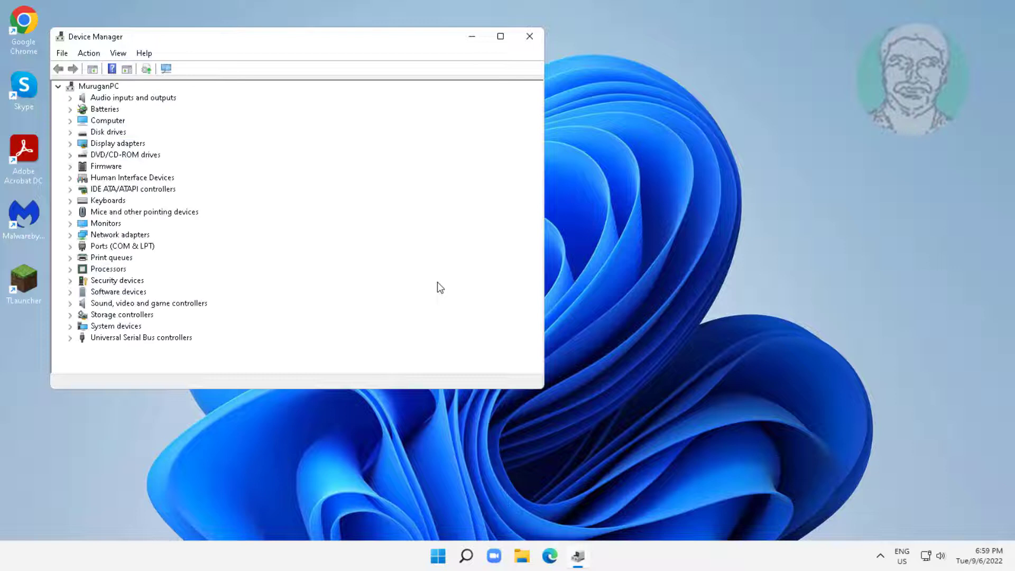
pyautogui.click(126, 236)
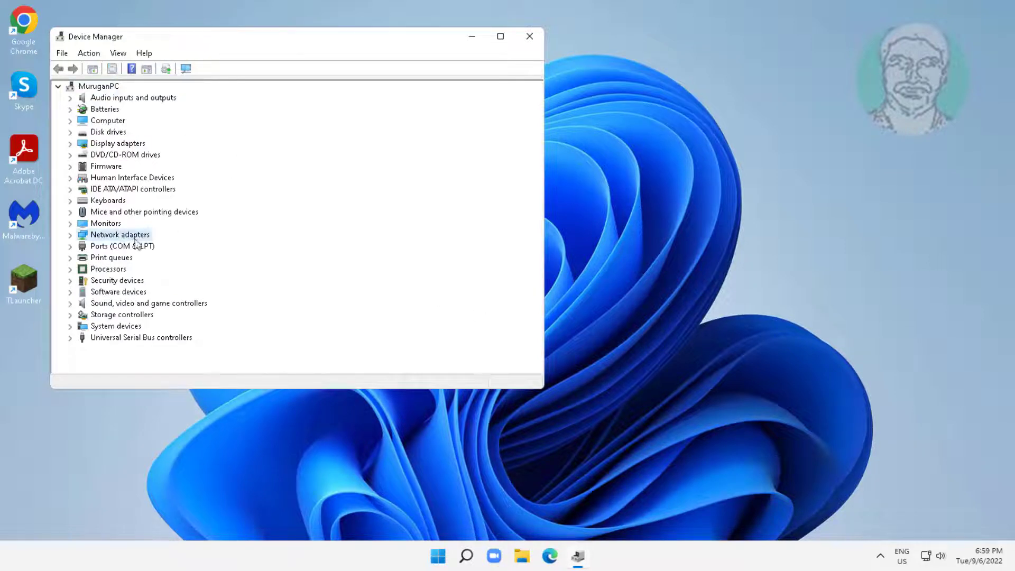
pyautogui.click(72, 235)
pyautogui.click(192, 259)
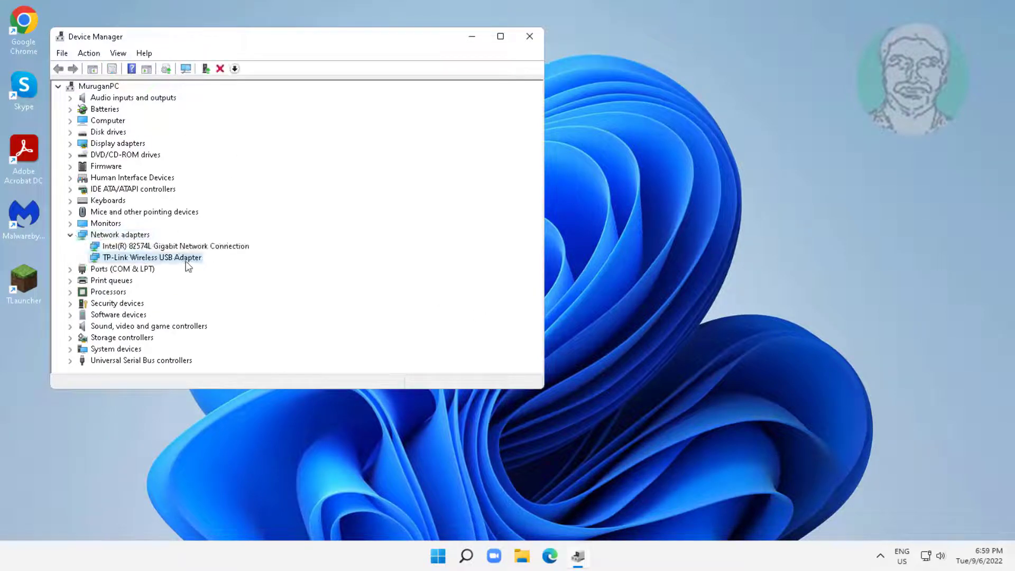
pyautogui.rightClick(188, 266)
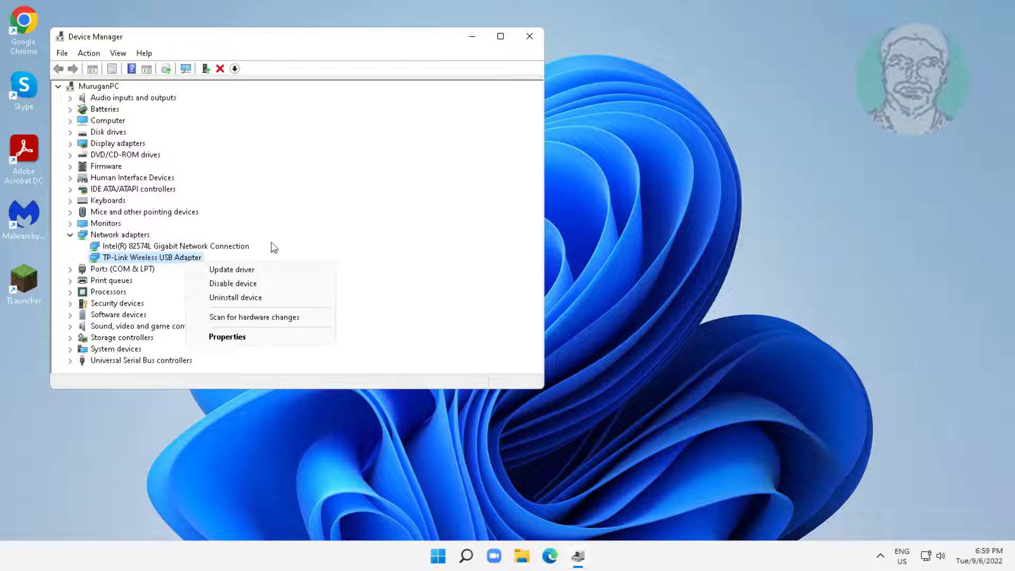
pyautogui.click(268, 299)
pyautogui.click(527, 325)
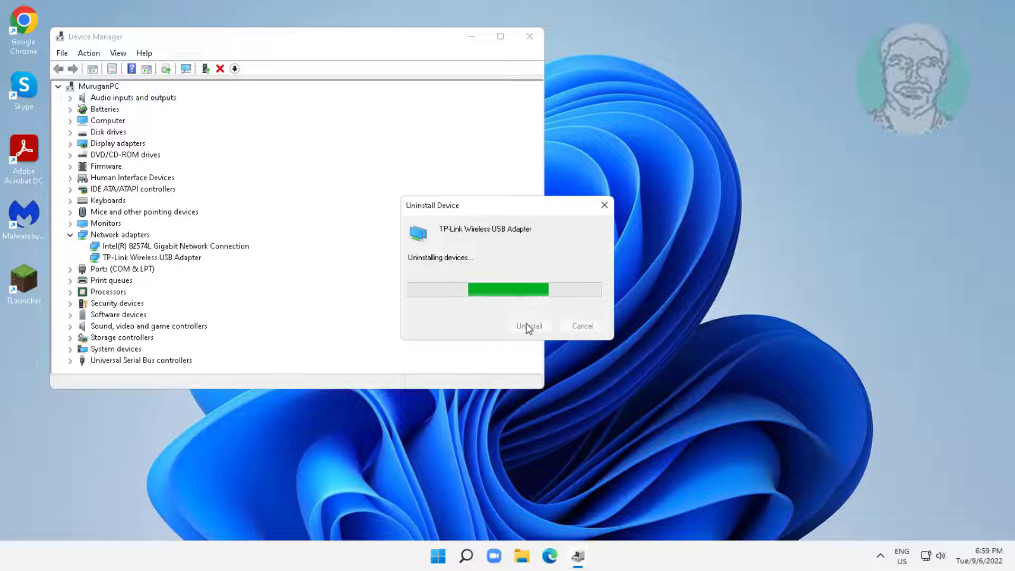
pyautogui.click(529, 37)
pyautogui.click(454, 556)
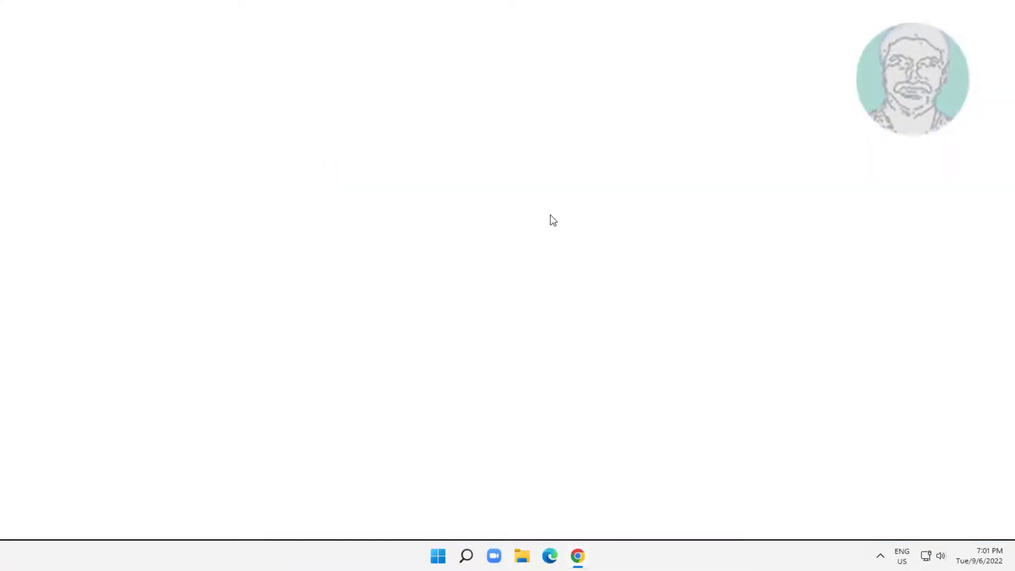
# Search 'dell drivers download' and open the 'Drivers & Downloads | Dell India' result
pyautogui.click(198, 34)
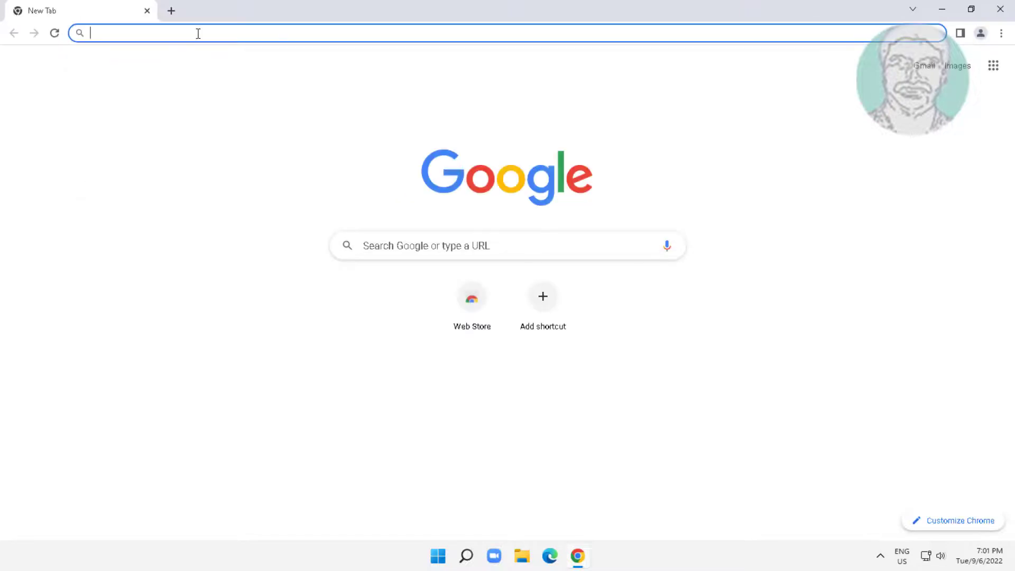
pyautogui.write('dell dri')
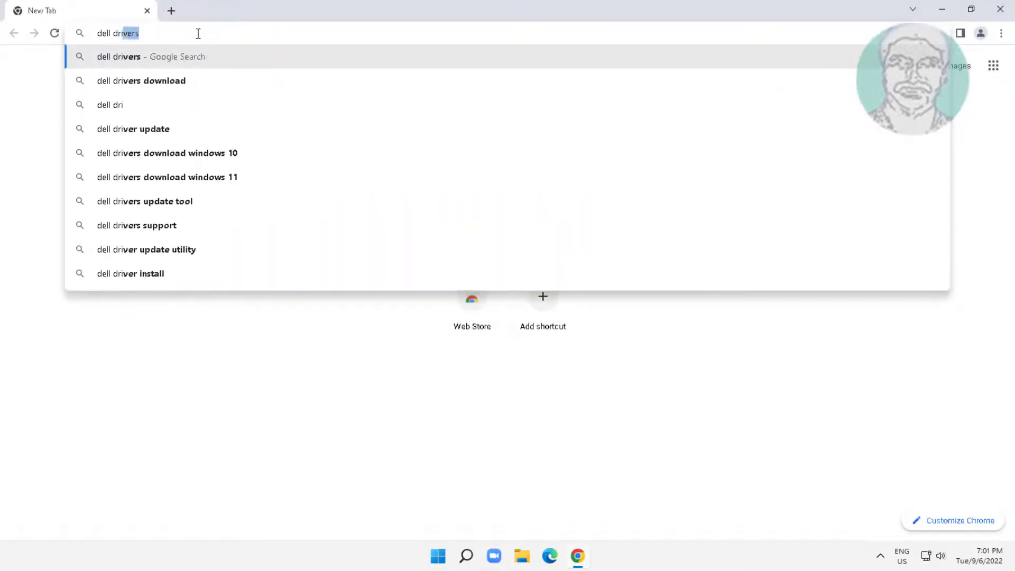
pyautogui.write('vers download')
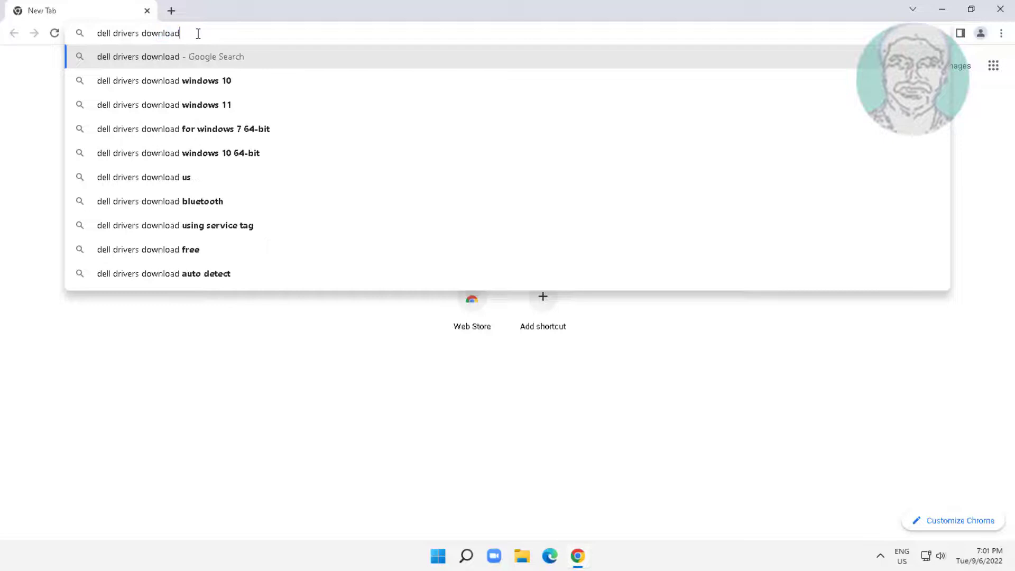
pyautogui.press('Return')
pyautogui.click(204, 186)
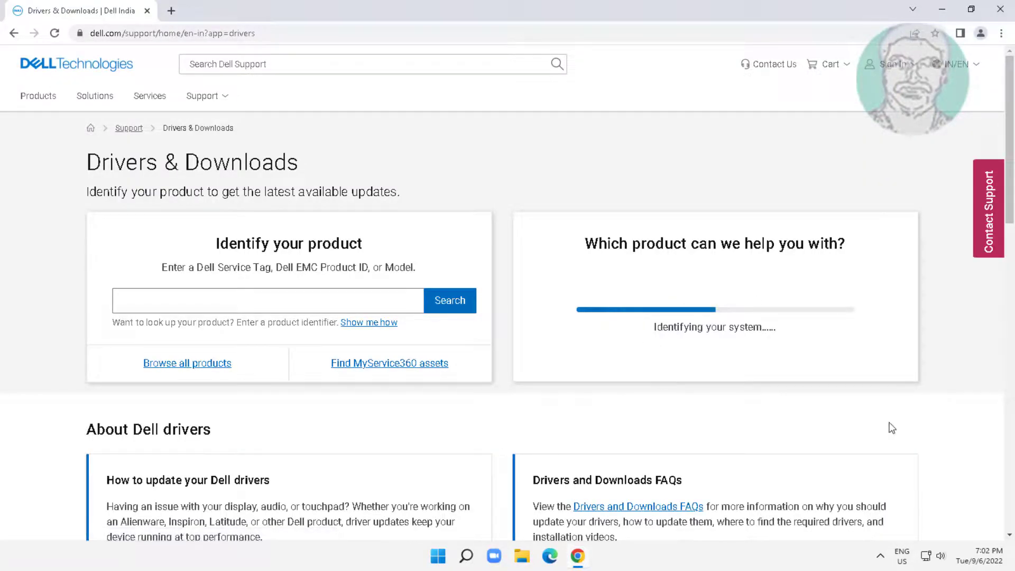
# Browse Computers > Laptops > Vostro > 3000 Series and select the Vostro 3420
pyautogui.click(205, 371)
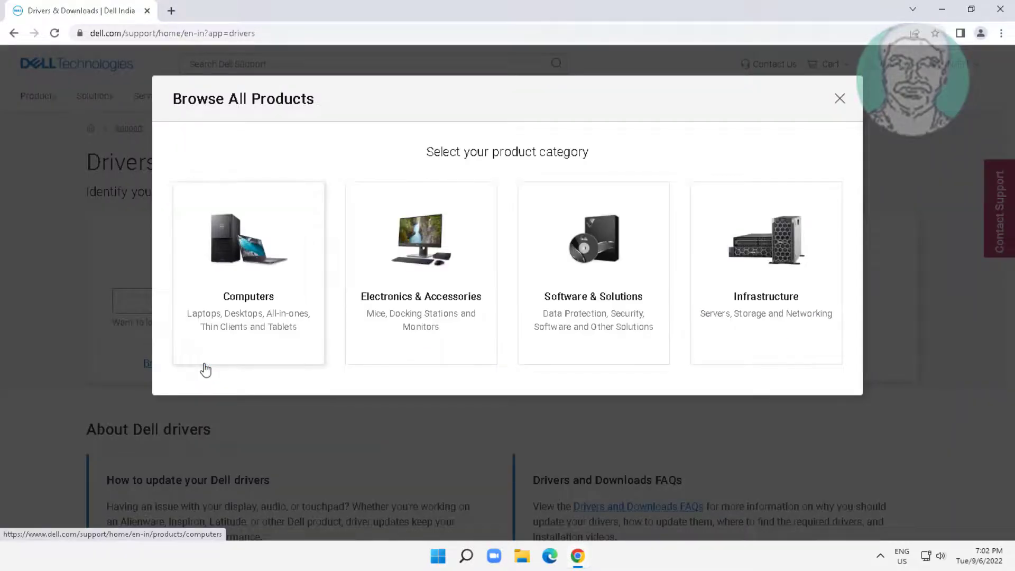
pyautogui.click(246, 261)
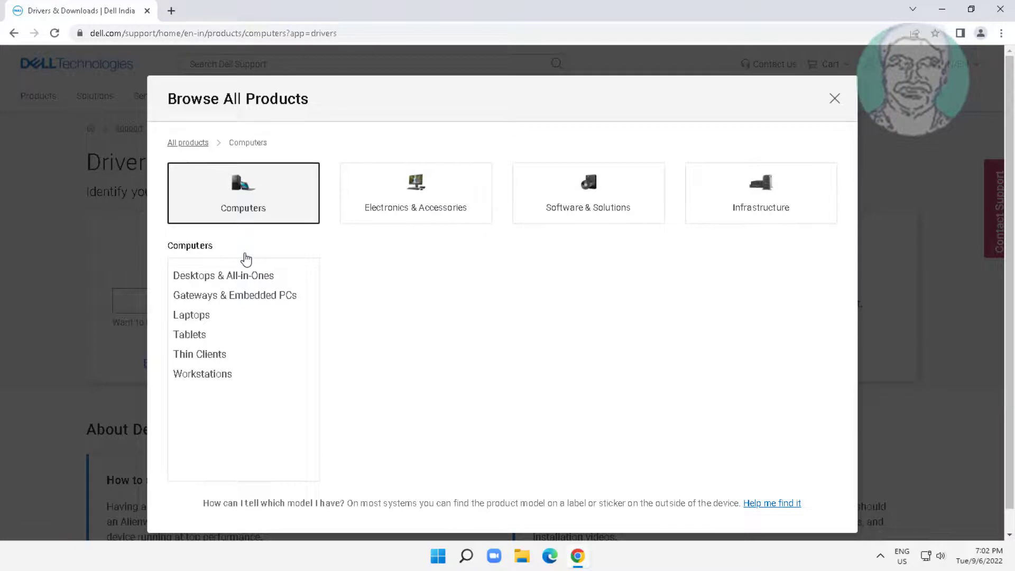
pyautogui.click(203, 317)
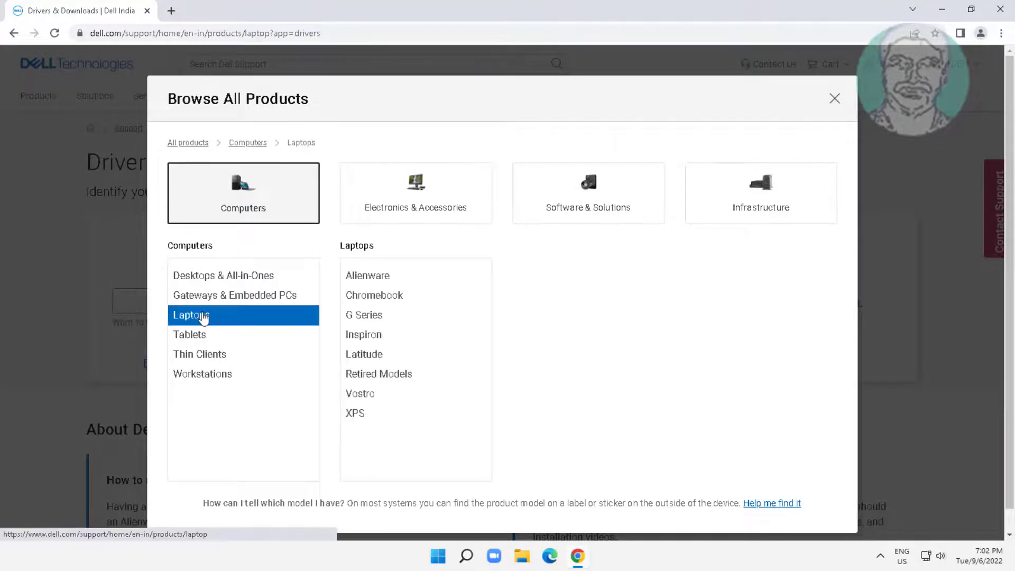
pyautogui.click(376, 394)
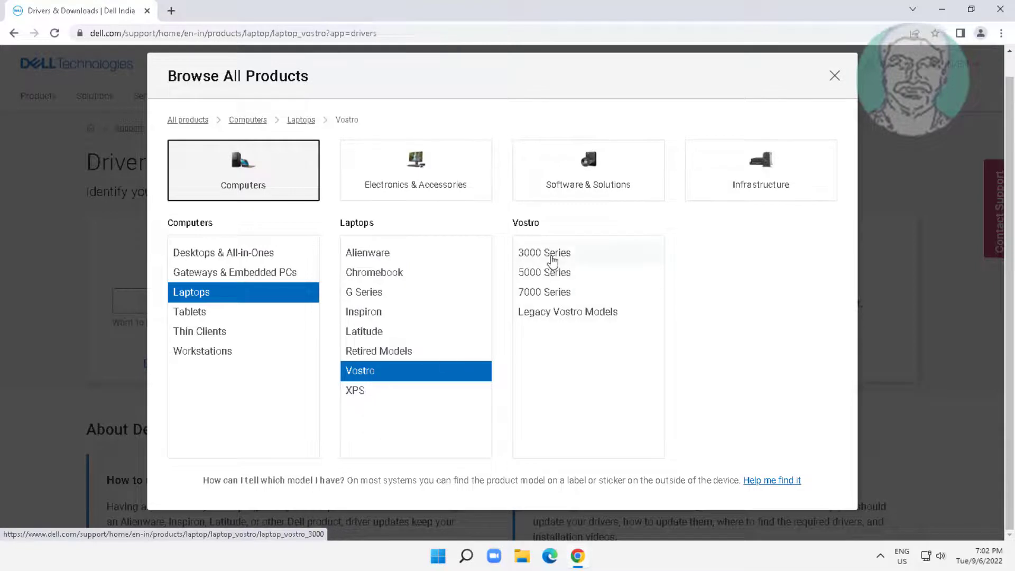
pyautogui.click(551, 257)
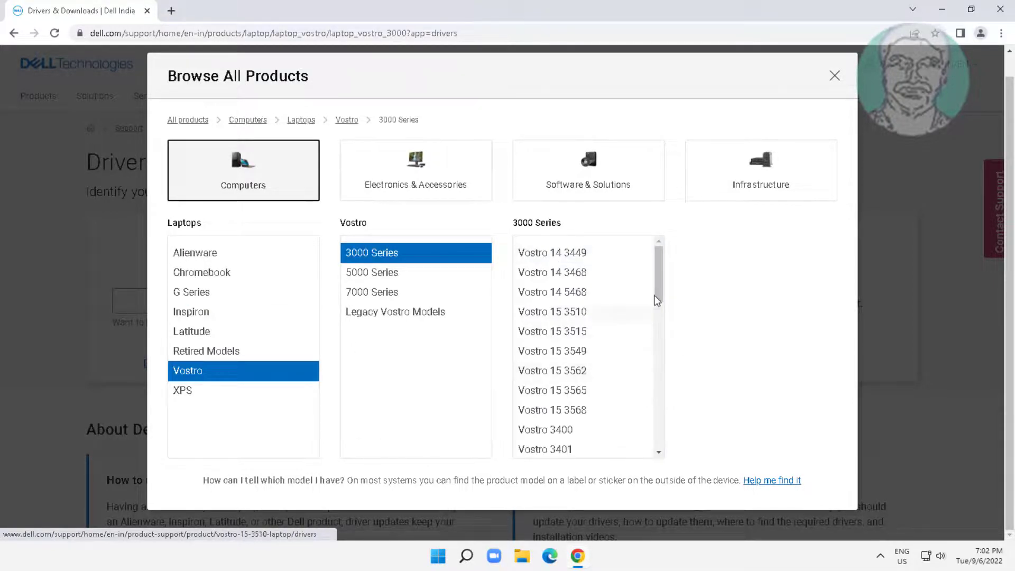
pyautogui.moveTo(657, 295); pyautogui.dragTo(655, 327)
pyautogui.click(553, 328)
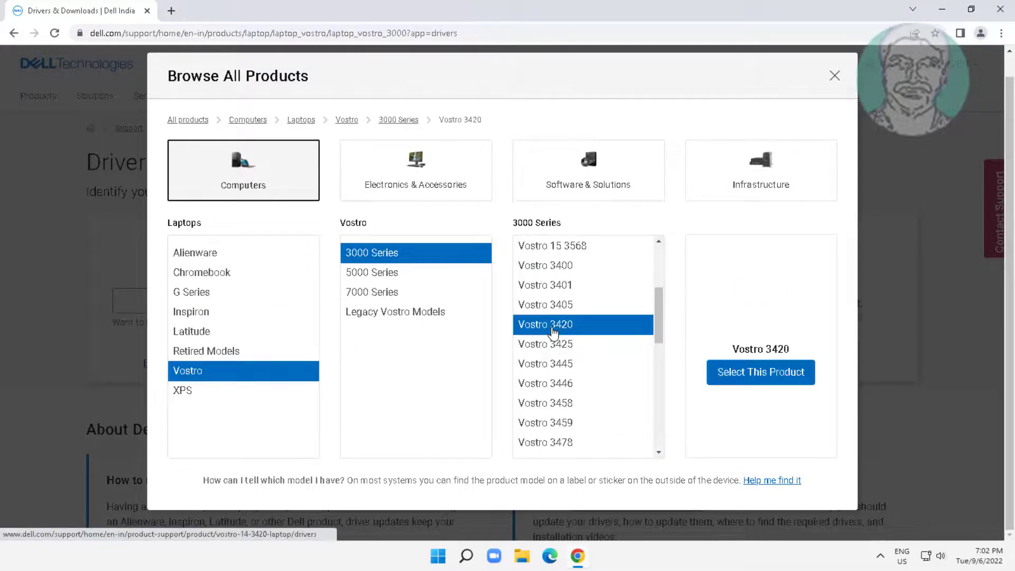
pyautogui.click(788, 372)
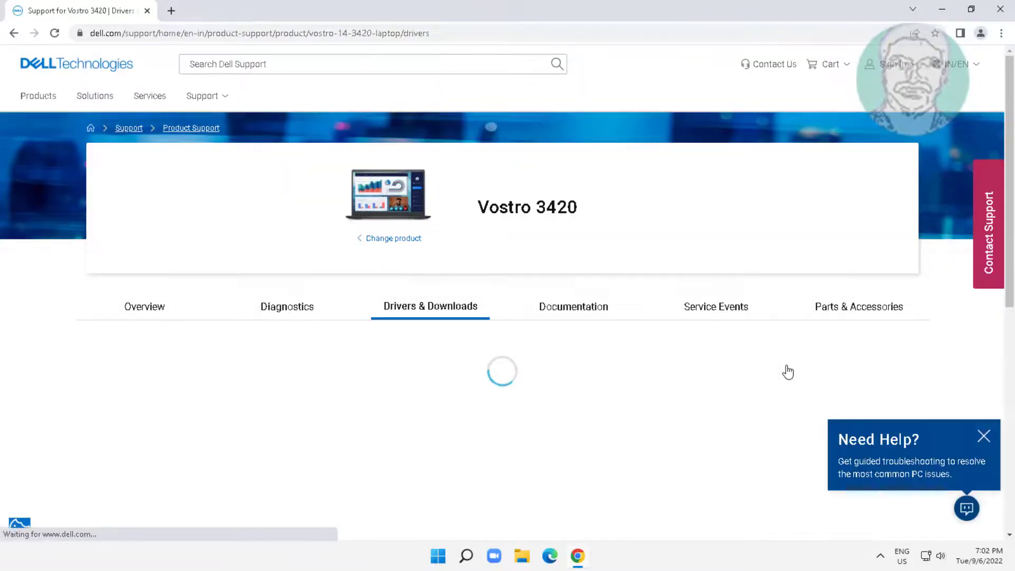
# Dismiss the Need Help popup, find the Realtek RTL8821CE/RTL8822CE Wi-Fi and Bluetooth driver, and download it
pyautogui.click(984, 437)
pyautogui.scroll(-1, 324, 397)
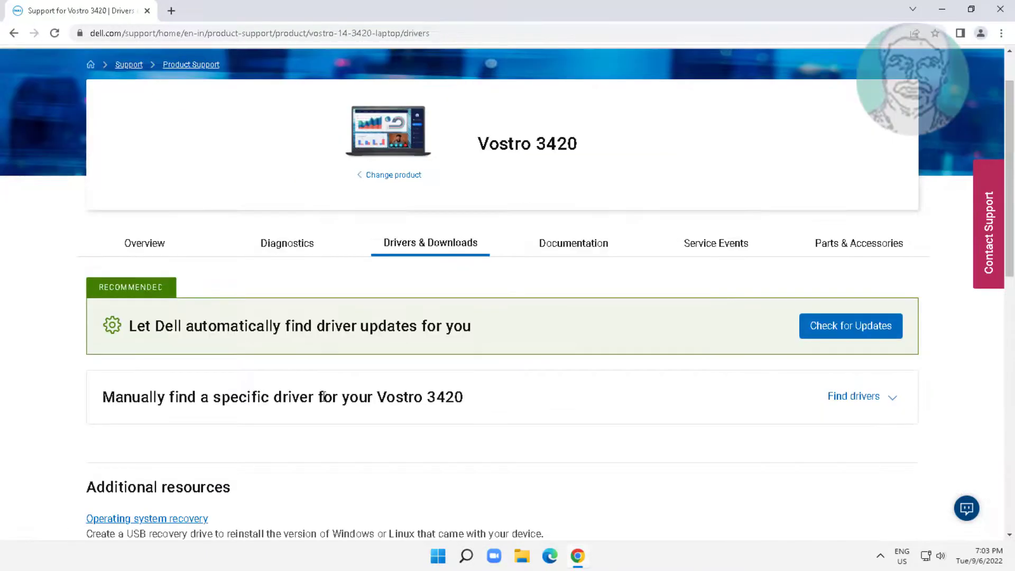
pyautogui.click(878, 405)
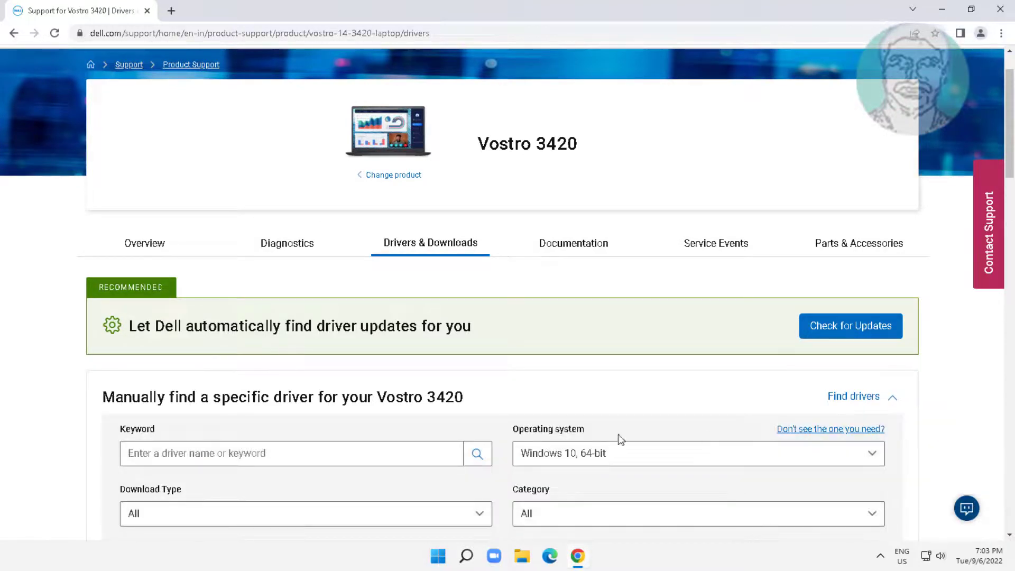
pyautogui.scroll(-2, 365, 437)
pyautogui.middleClick(363, 432)
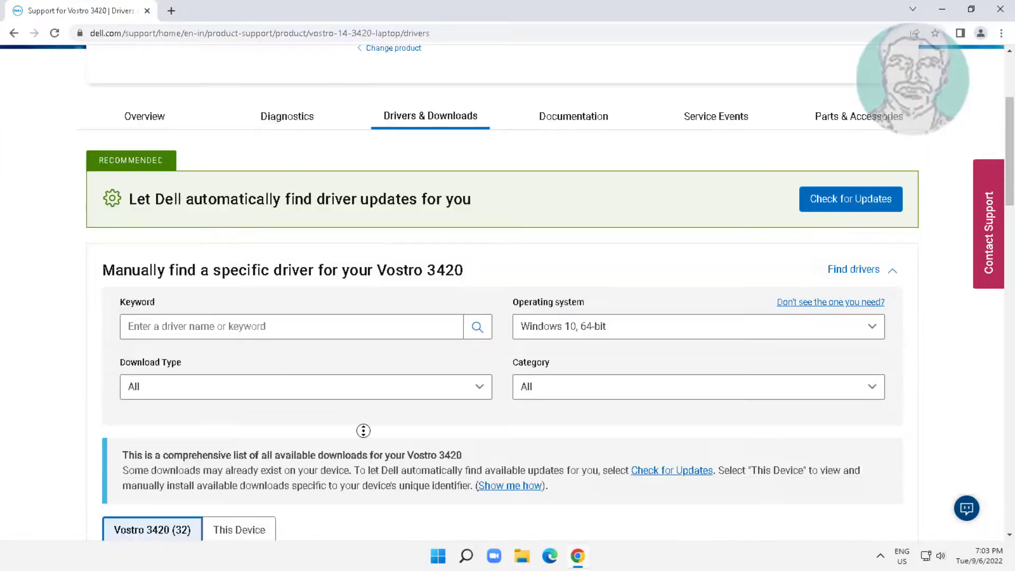
pyautogui.scroll(-2, 364, 433)
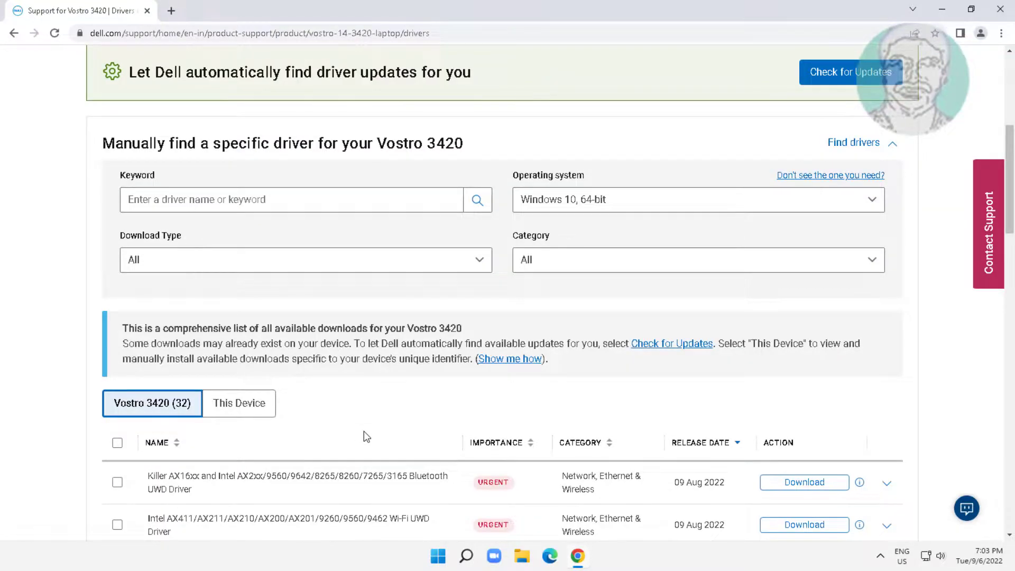
pyautogui.scroll(-2, 363, 431)
pyautogui.scroll(-2, 364, 432)
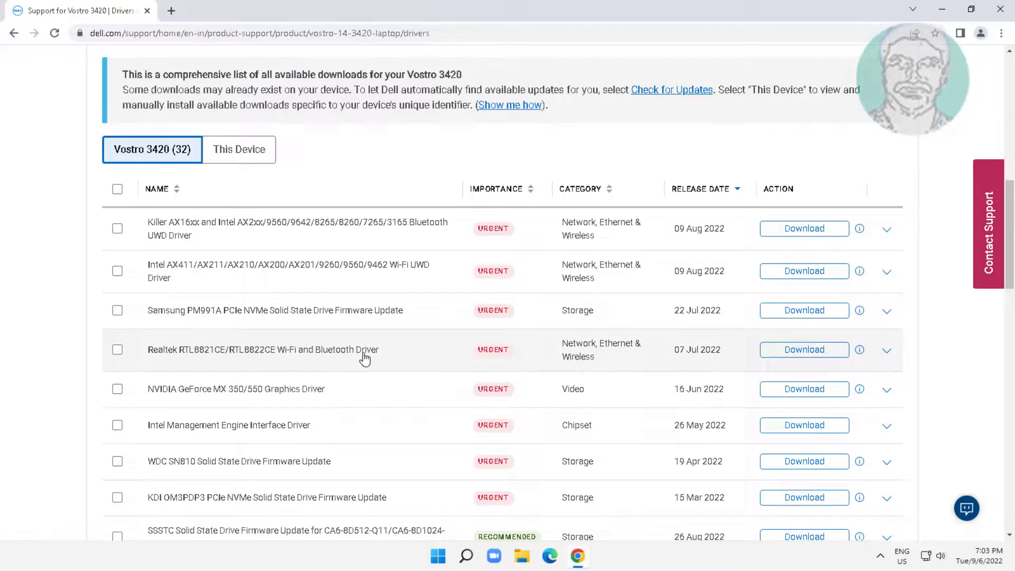
pyautogui.click(116, 350)
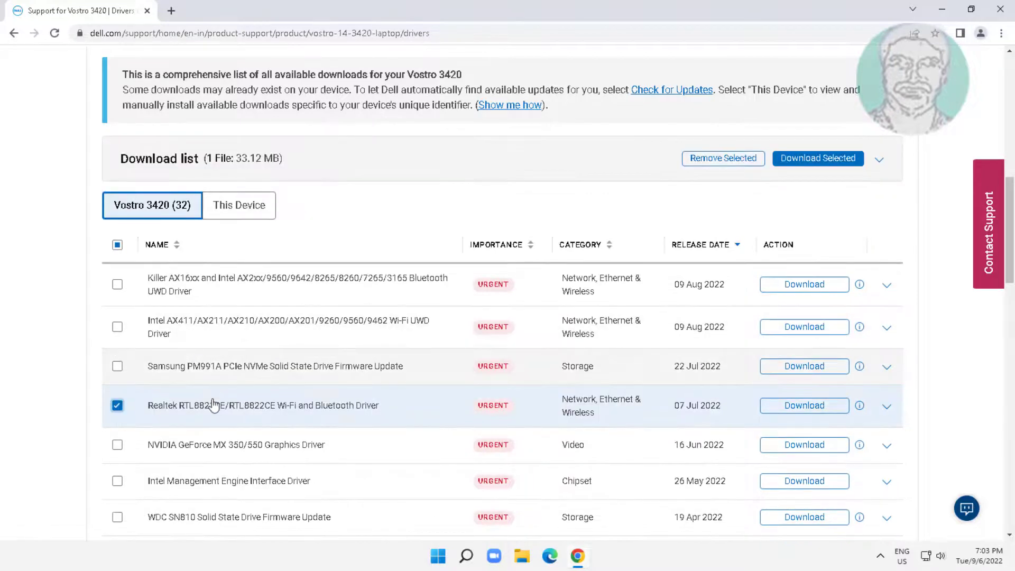
pyautogui.click(794, 411)
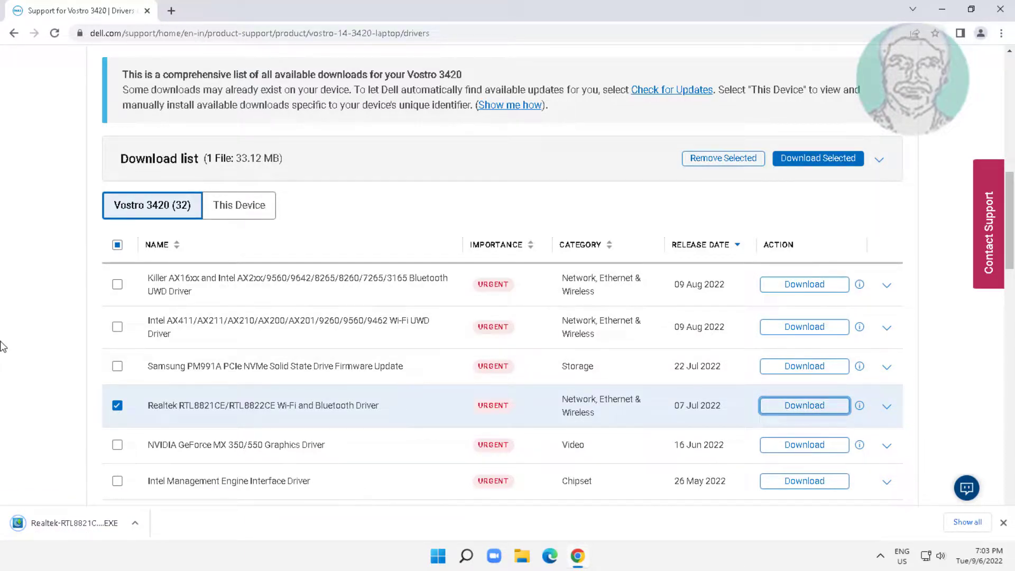
# Run the downloaded Realtek Wi-Fi driver package (v2024.0.10.136, A10), approve the UAC prompt, and install it
pyautogui.click(51, 530)
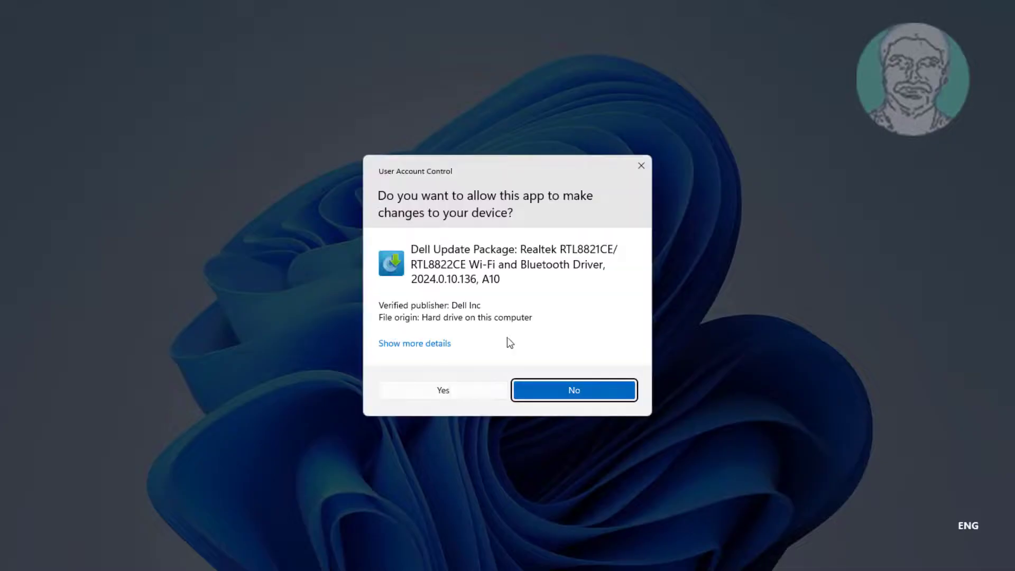
pyautogui.click(444, 390)
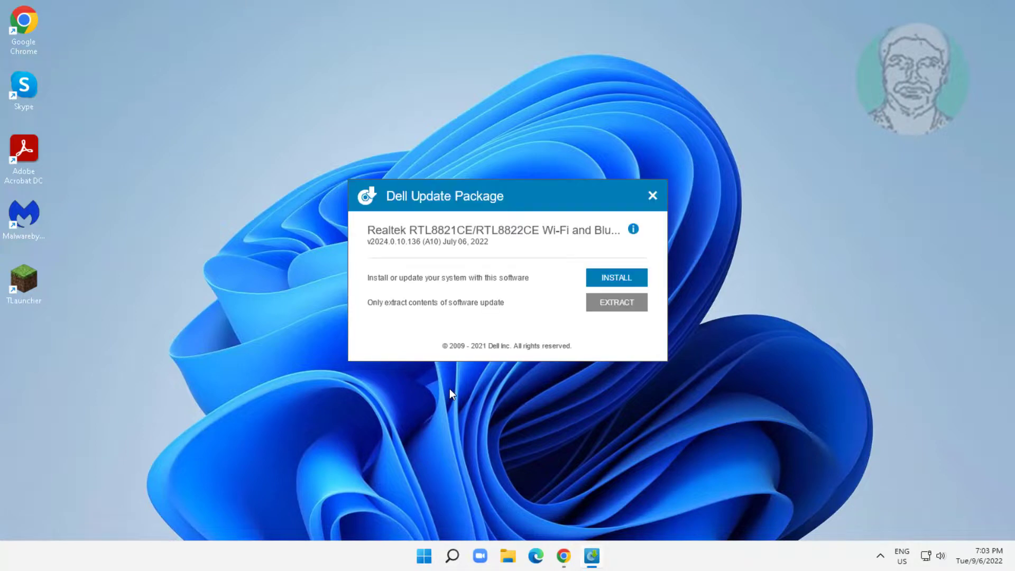
pyautogui.click(626, 280)
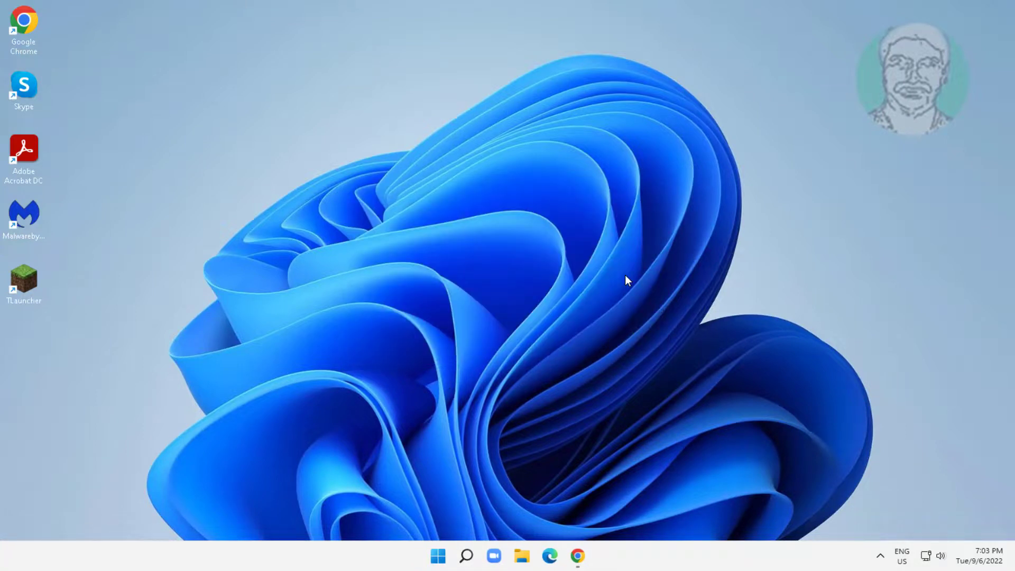